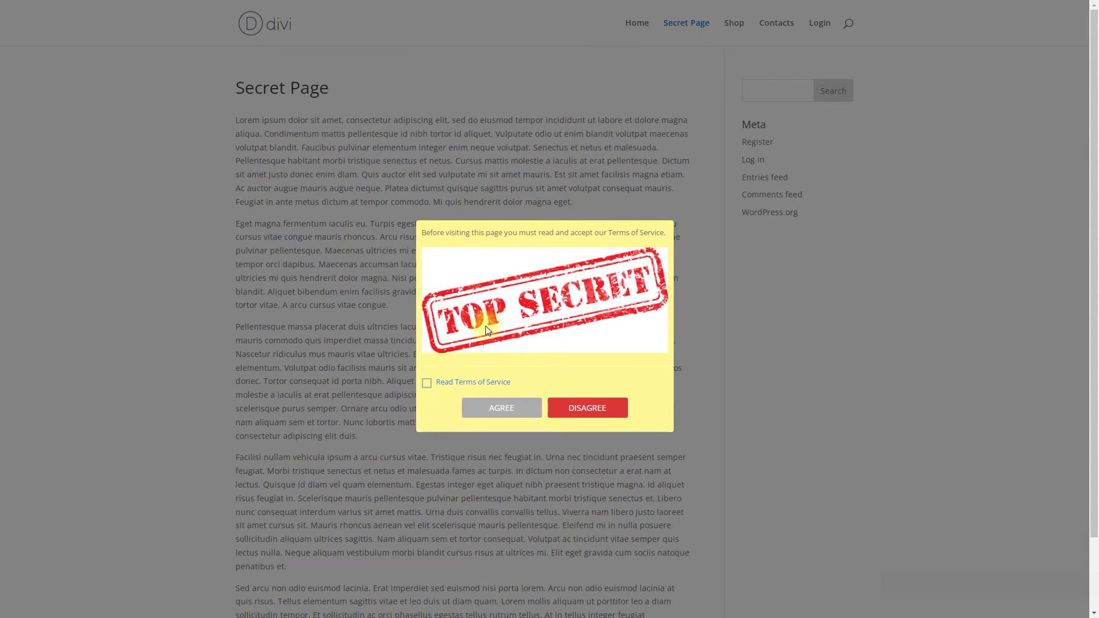
Test the Secret Page popup: Disagree, then tick Read Terms of Service and Agree
left_click(577, 408)
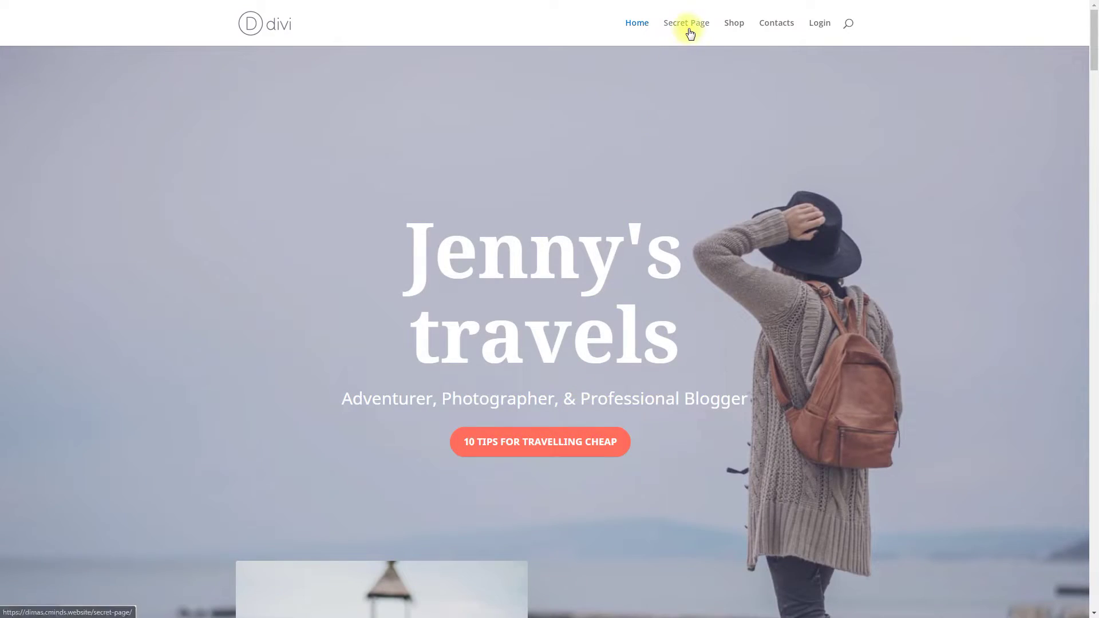
left_click(689, 31)
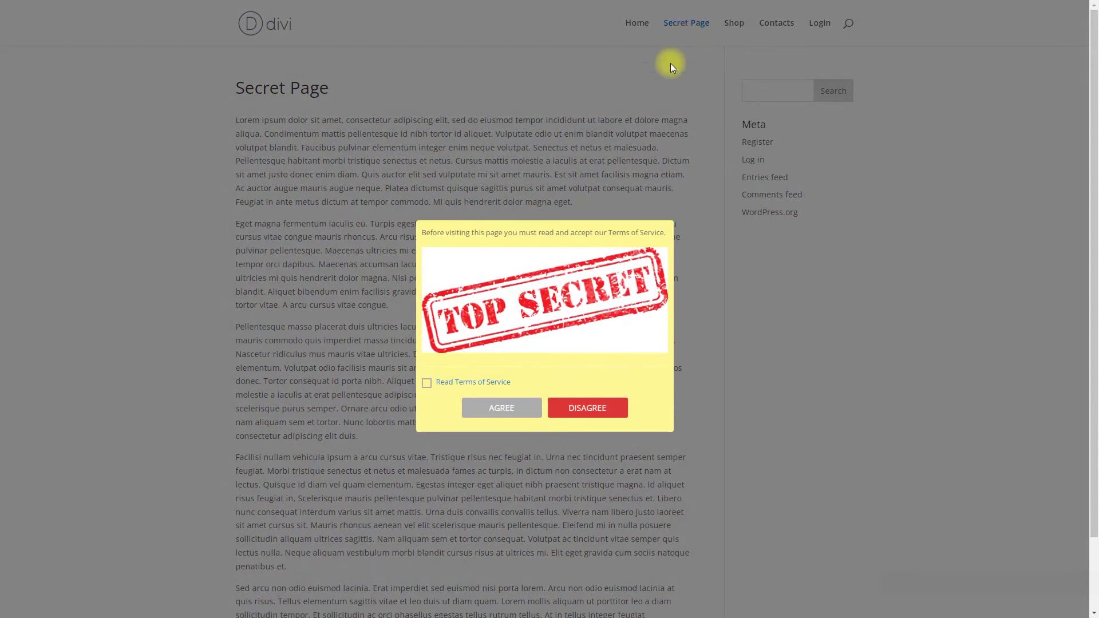
left_click(482, 419)
left_click(426, 383)
left_click(491, 415)
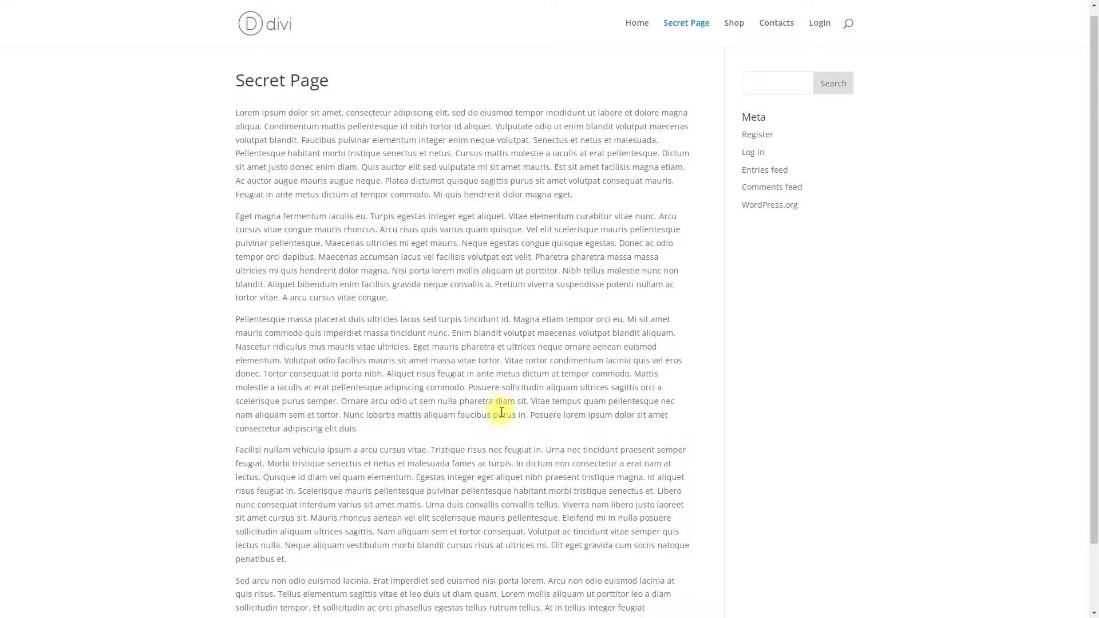
scroll(499, 412, "down", 2)
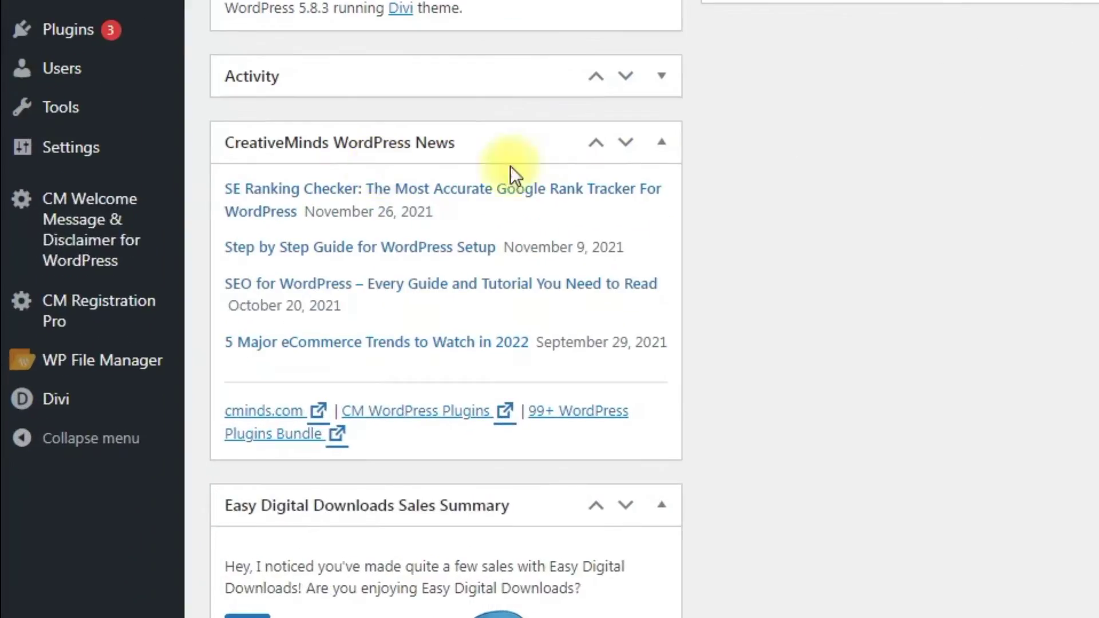
Open the CM Welcome Message & Disclaimer Settings page
mouse_move(61, 363)
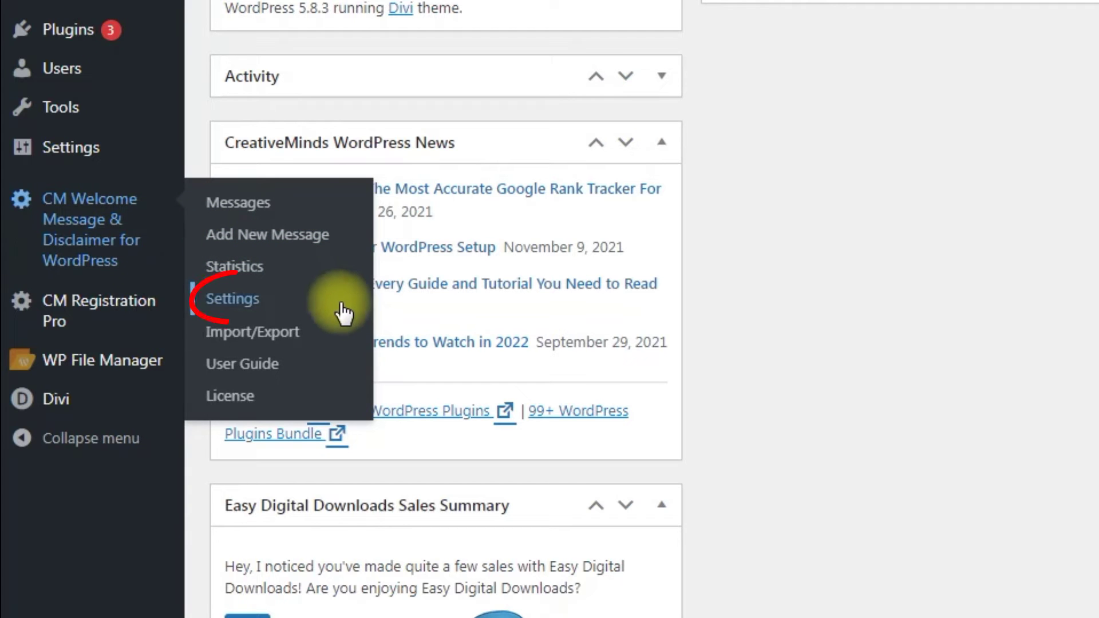
left_click(343, 309)
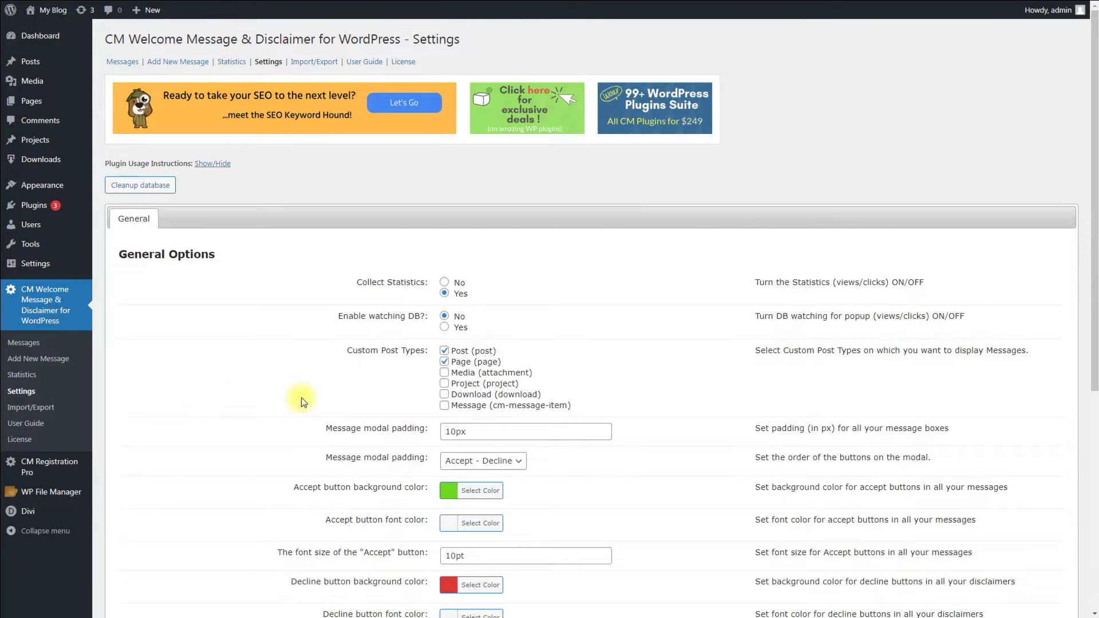
scroll(682, 385, "down", 2)
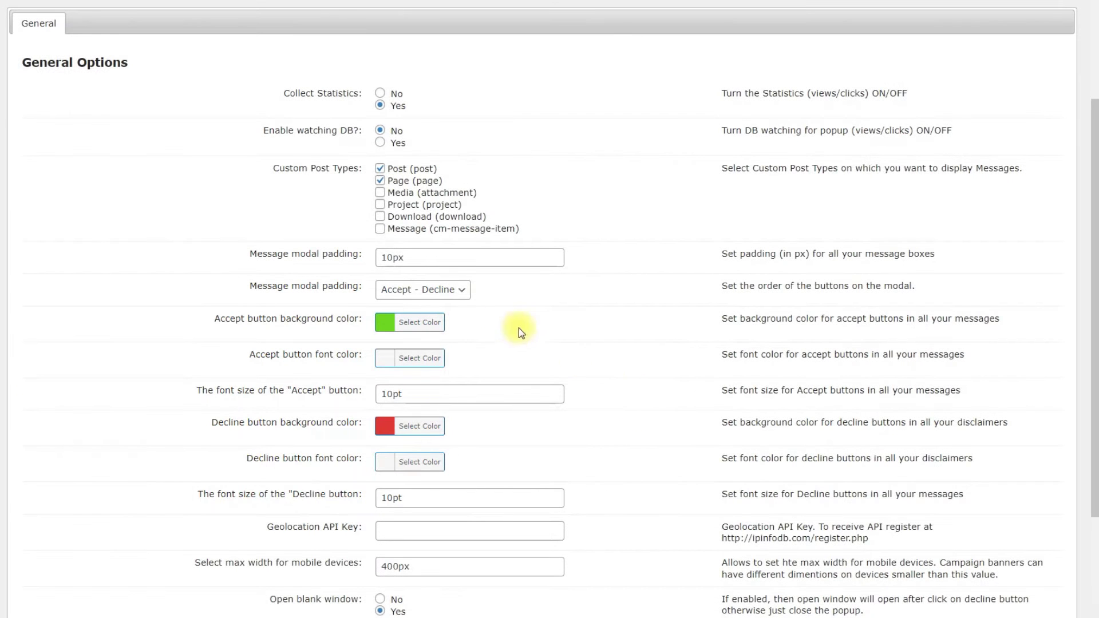
Keep the Accept - Decline button order and accept colour unchanged, and save the general options
left_click(456, 291)
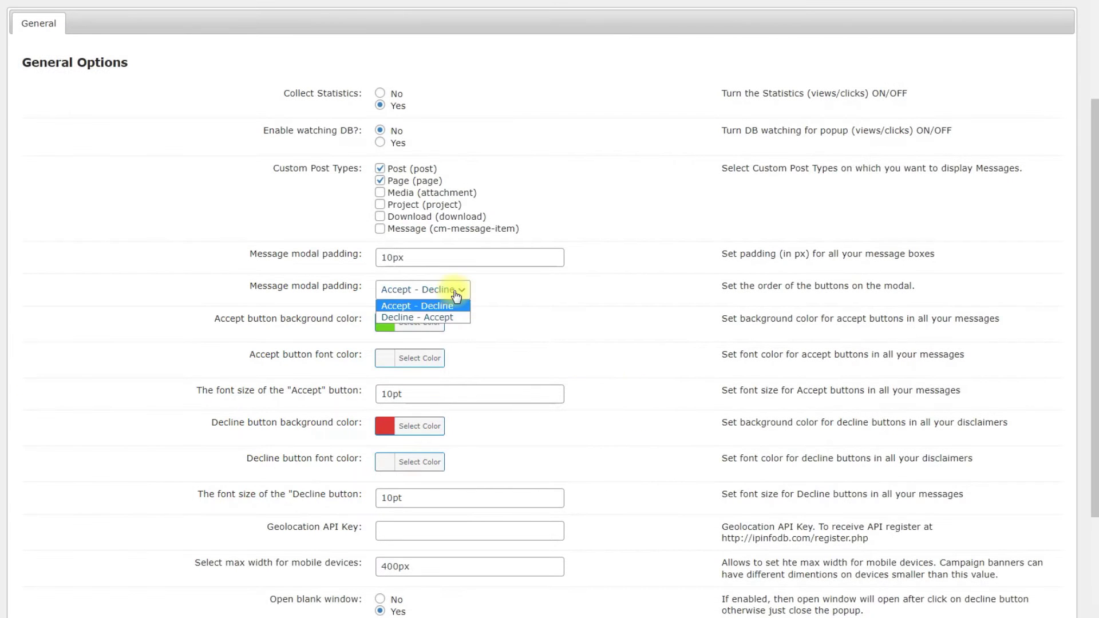
left_click(535, 286)
left_click(436, 329)
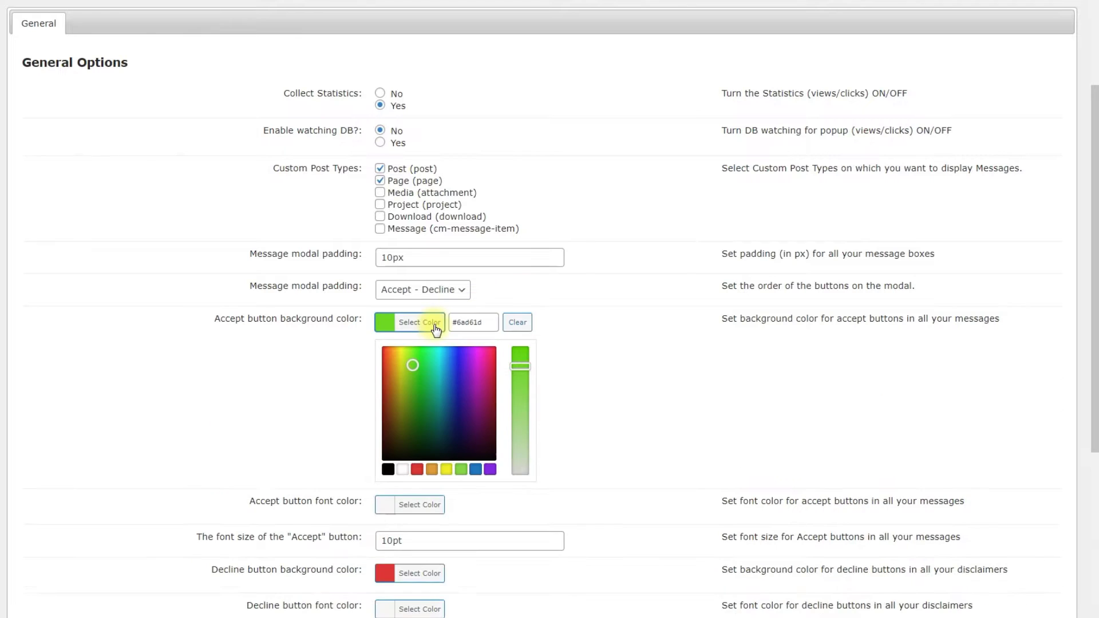
left_click(591, 299)
scroll(590, 300, "down", 4)
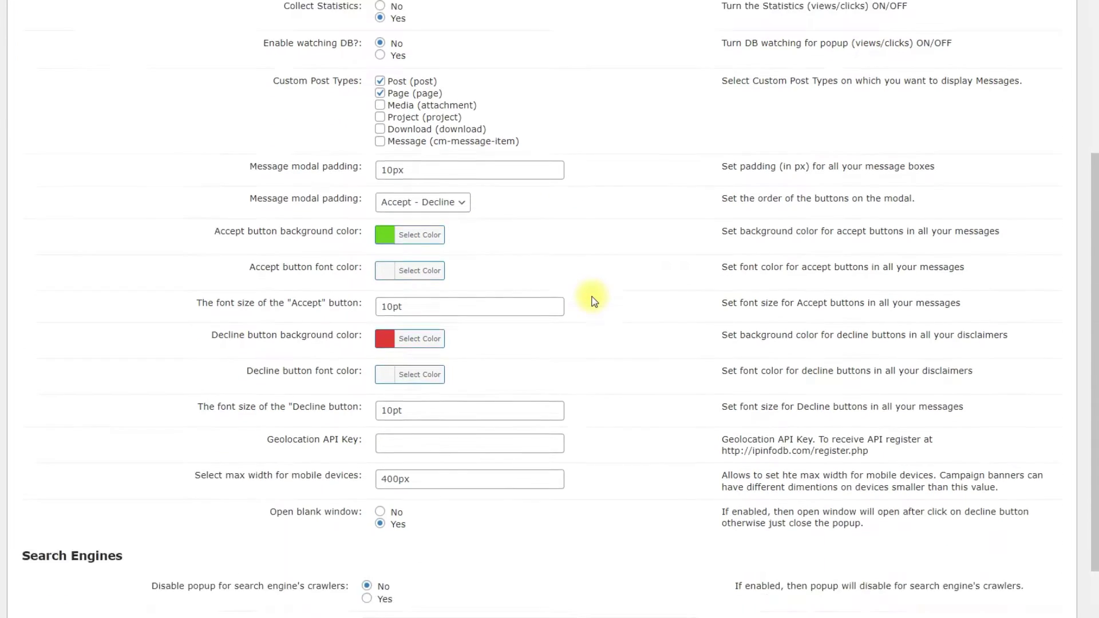
left_click(28, 602)
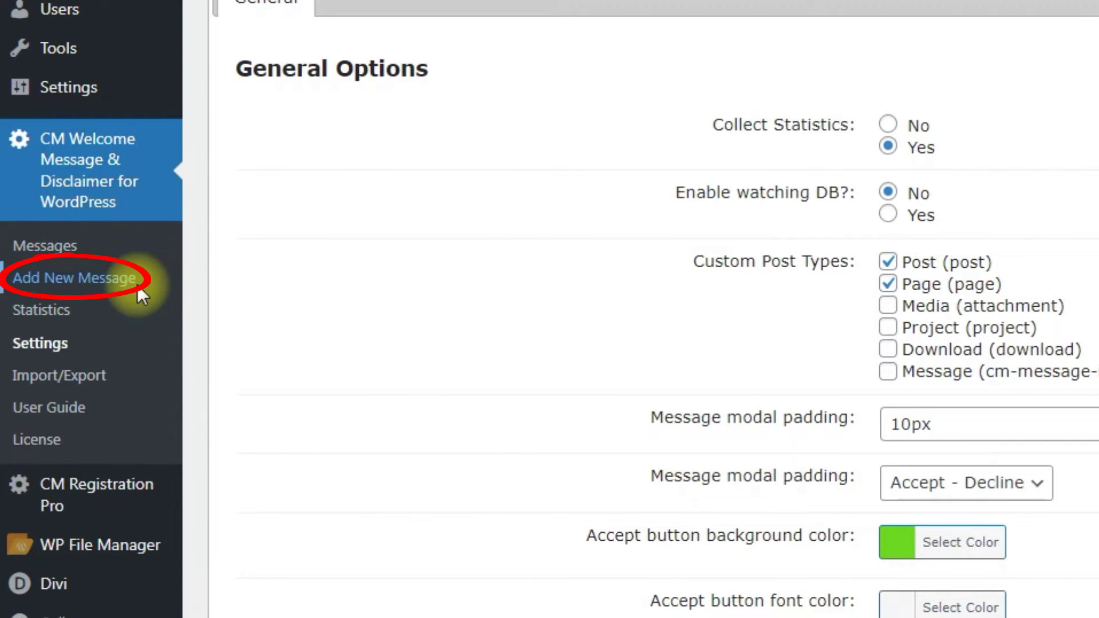
Create a new message titled 'Show Disclaimer' containing the pasted Terms of Service sentence
left_click(137, 285)
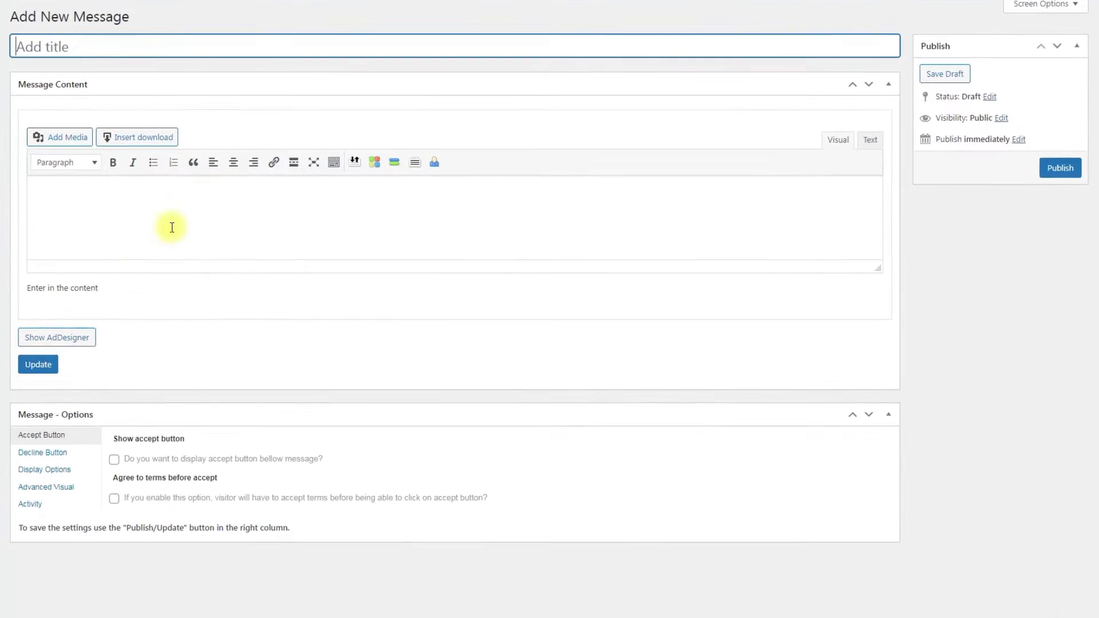
type("Show Disclaimer")
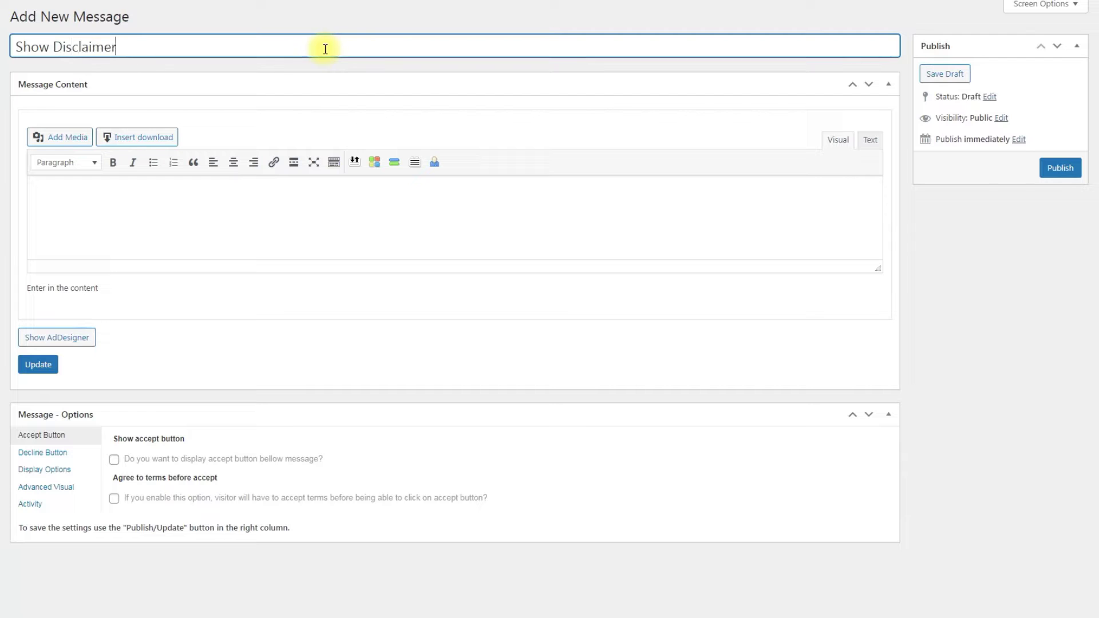
left_click(324, 201)
type("Before visiting this page you must read and accept our Terms of Service")
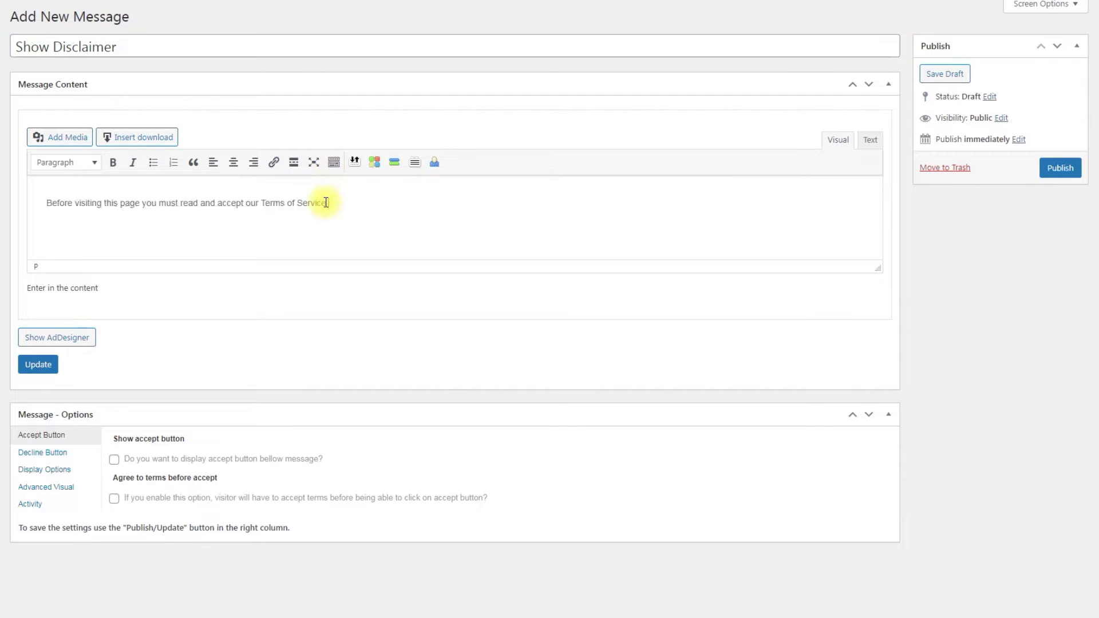
key("Return")
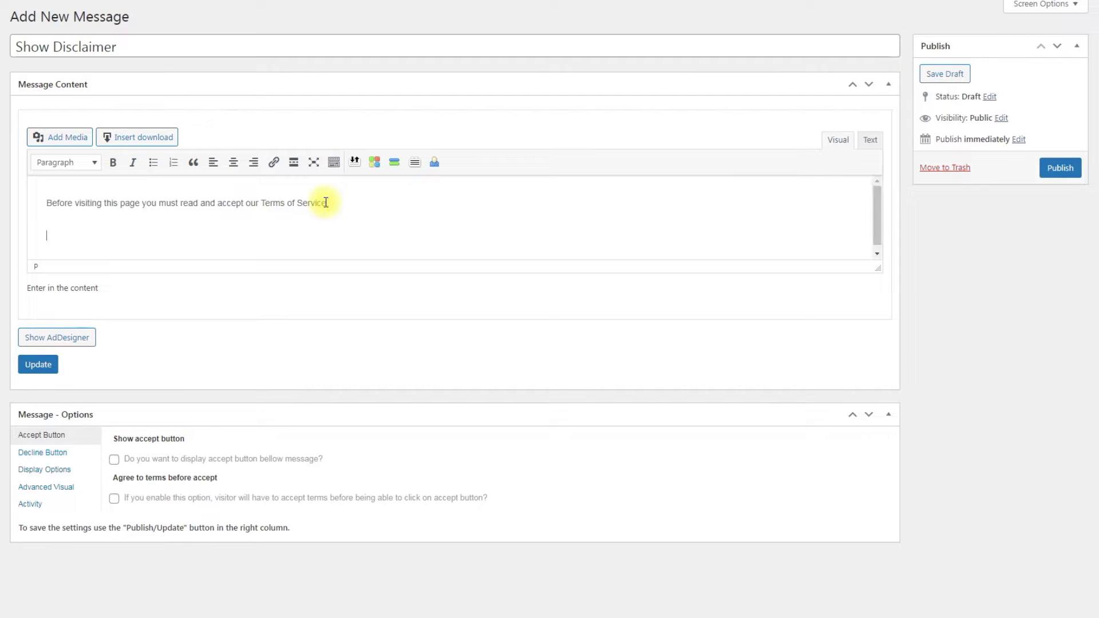
Insert the TOP SECRET image below the text and enlarge the editor area
left_click(75, 137)
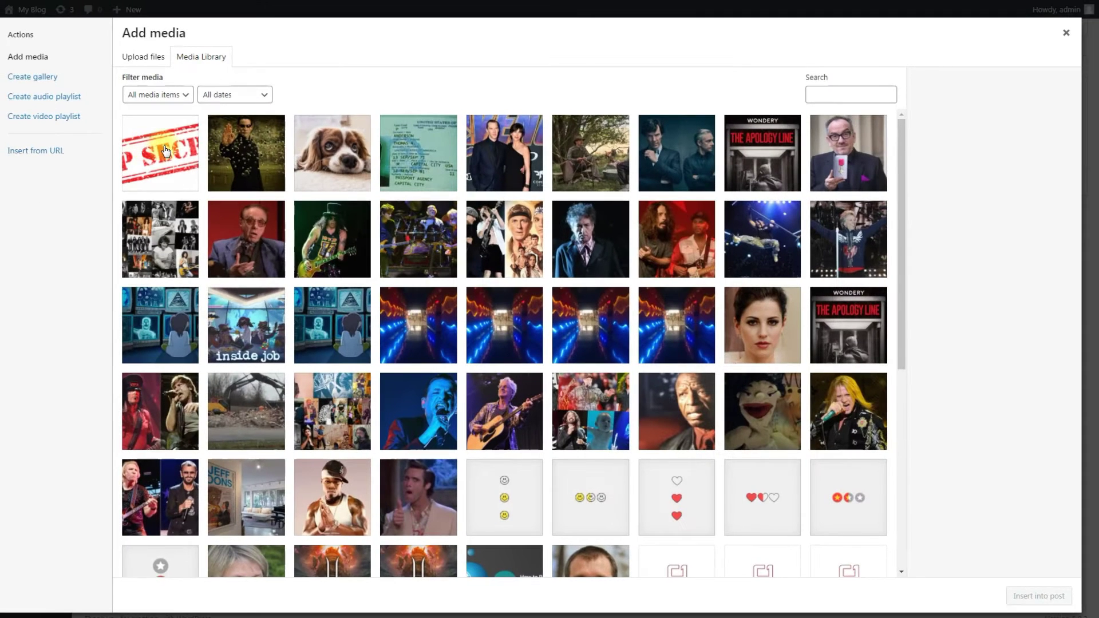
left_click(146, 151)
left_click(1039, 595)
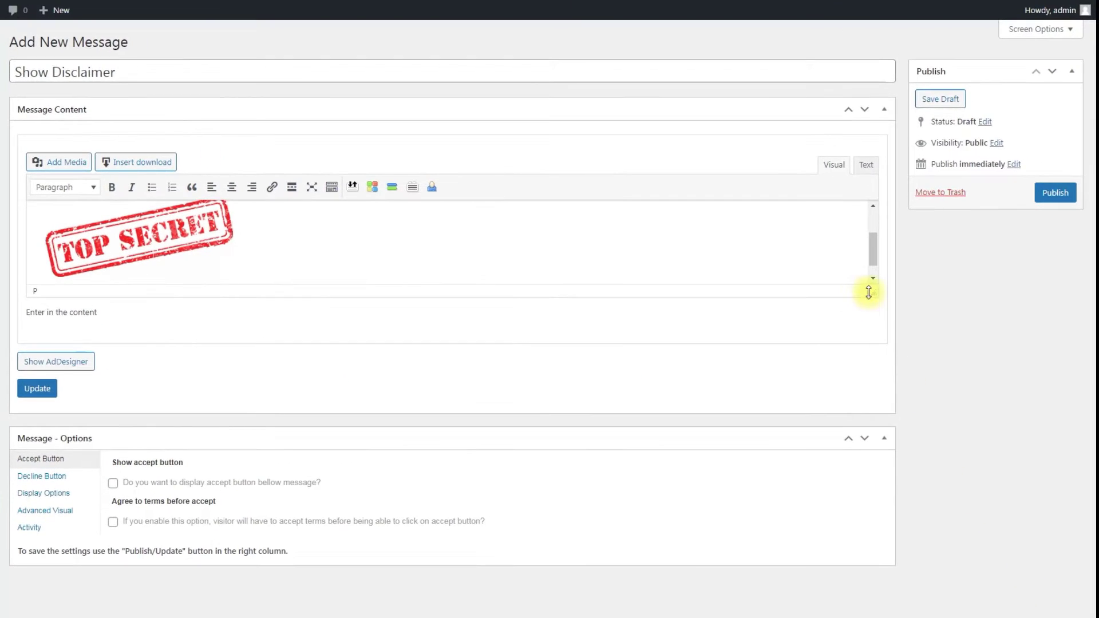
left_click_drag(871, 290, 880, 369)
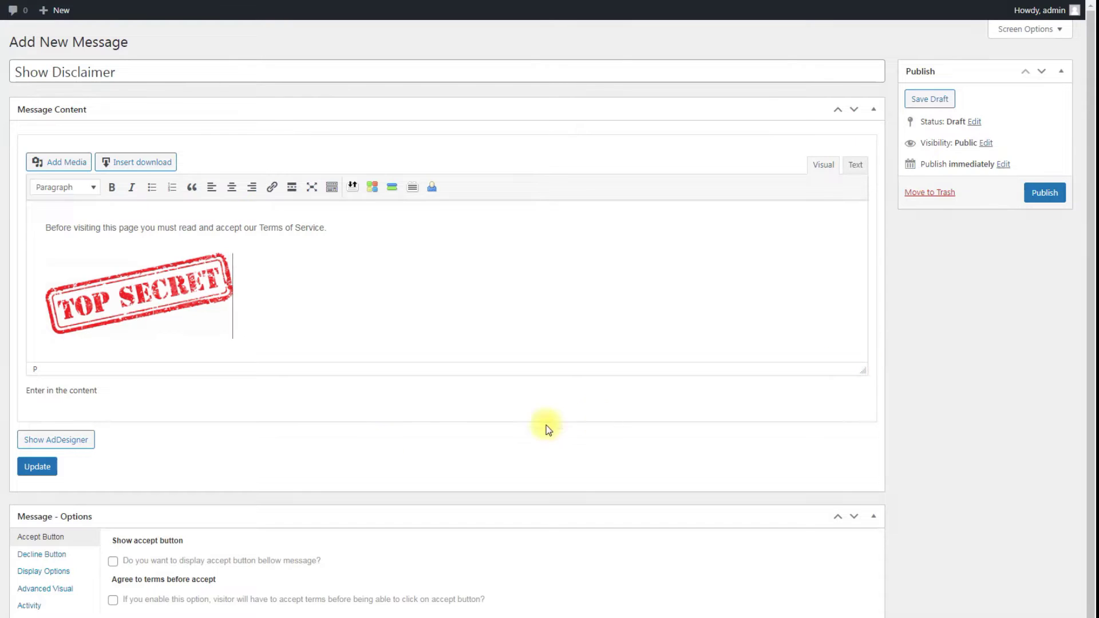
Save the draft, then size the AdDesigner banner as a Large rectangle, 303×114 px, with adjusted padding
left_click(41, 467)
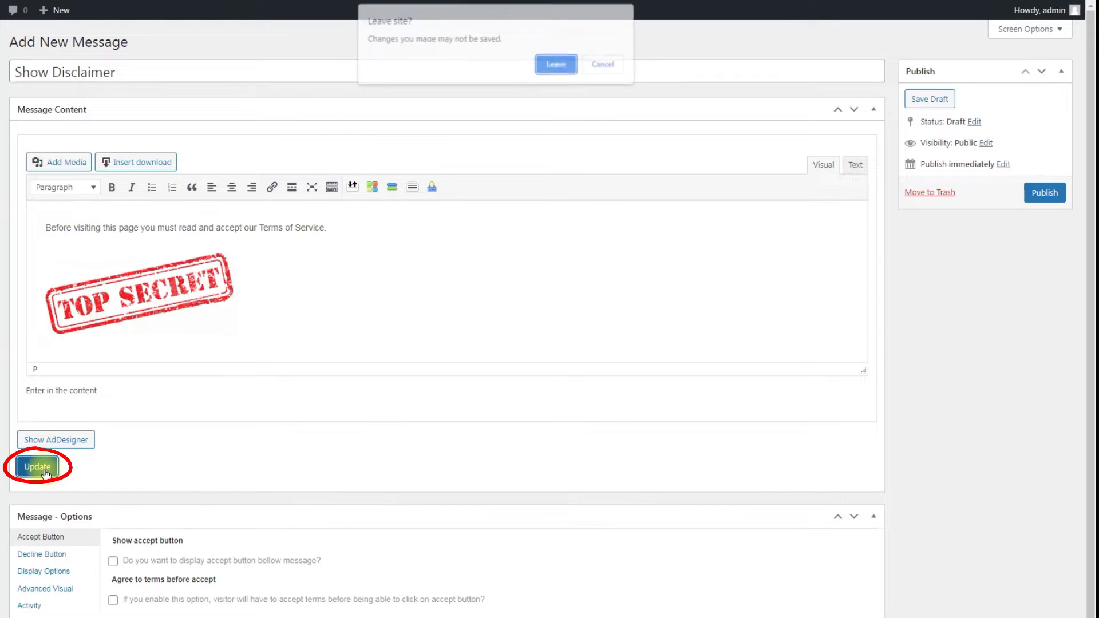
left_click(568, 64)
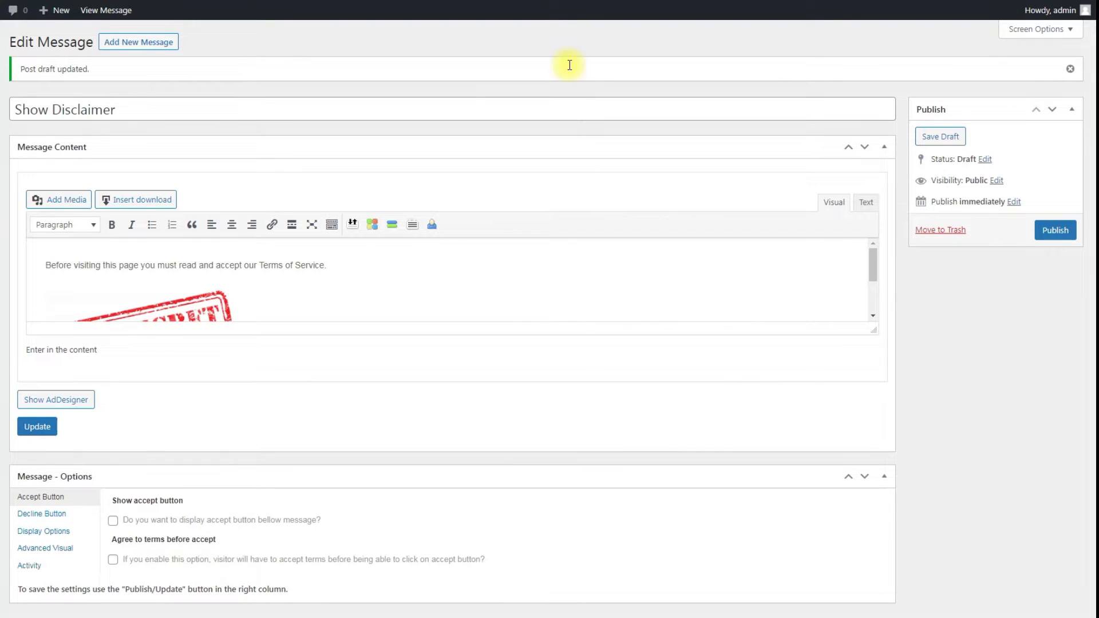
left_click(82, 400)
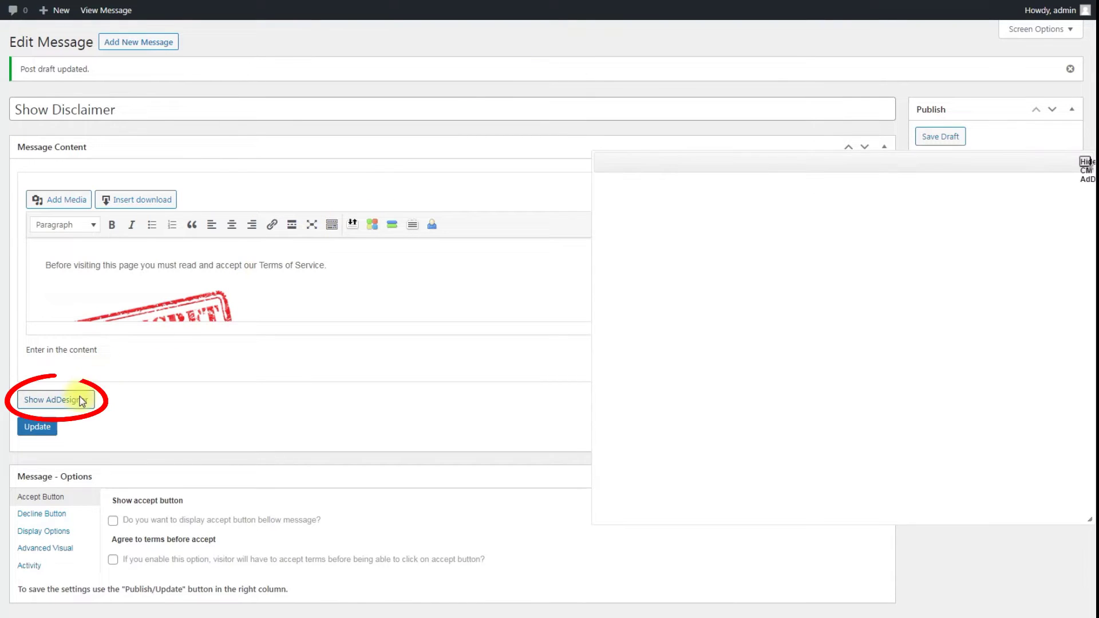
left_click(186, 180)
left_click_drag(204, 257, 172, 286)
left_click(333, 180)
left_click_drag(343, 221, 360, 250)
Give the banner a dashed 9px border
left_click(184, 213)
left_click(263, 258)
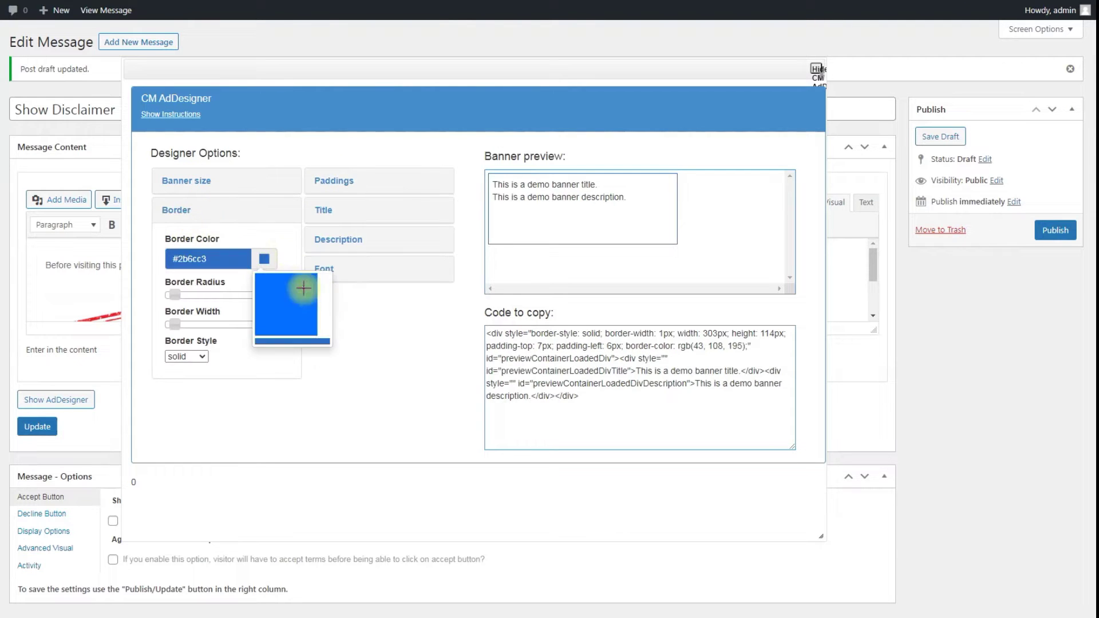
left_click_drag(175, 324, 243, 324)
left_click(187, 356)
left_click(182, 375)
Title the banner 'Banner example' in purple at 19px
left_click(323, 210)
triple_click(343, 256)
type("Ba")
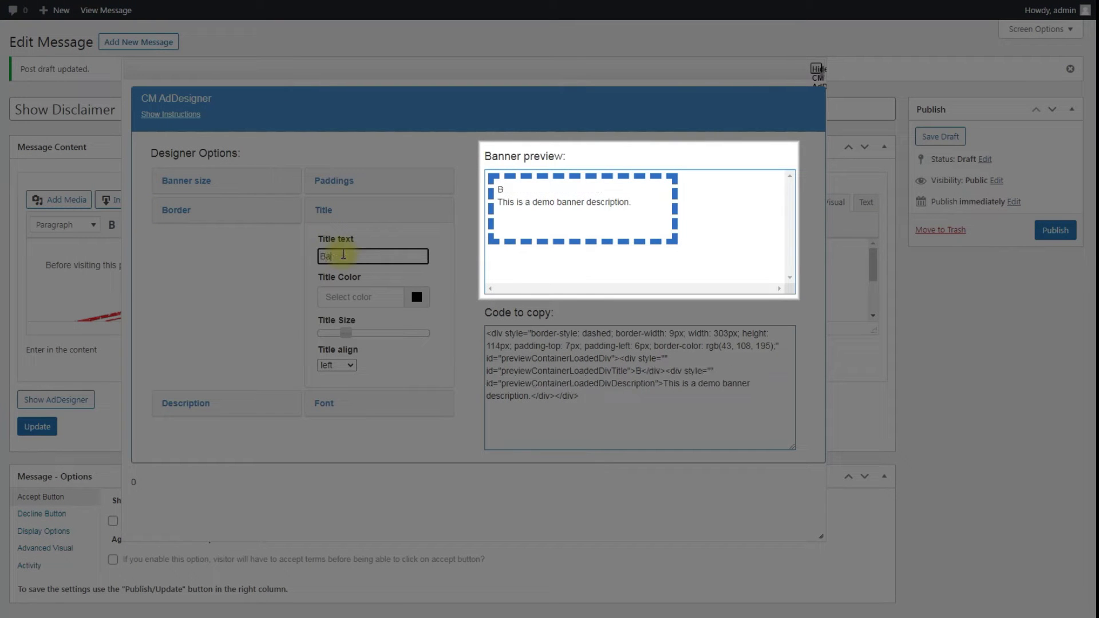
type("nner example")
left_click(361, 296)
left_click(470, 337)
left_click(435, 321)
left_click(416, 296)
left_click_drag(346, 332, 378, 333)
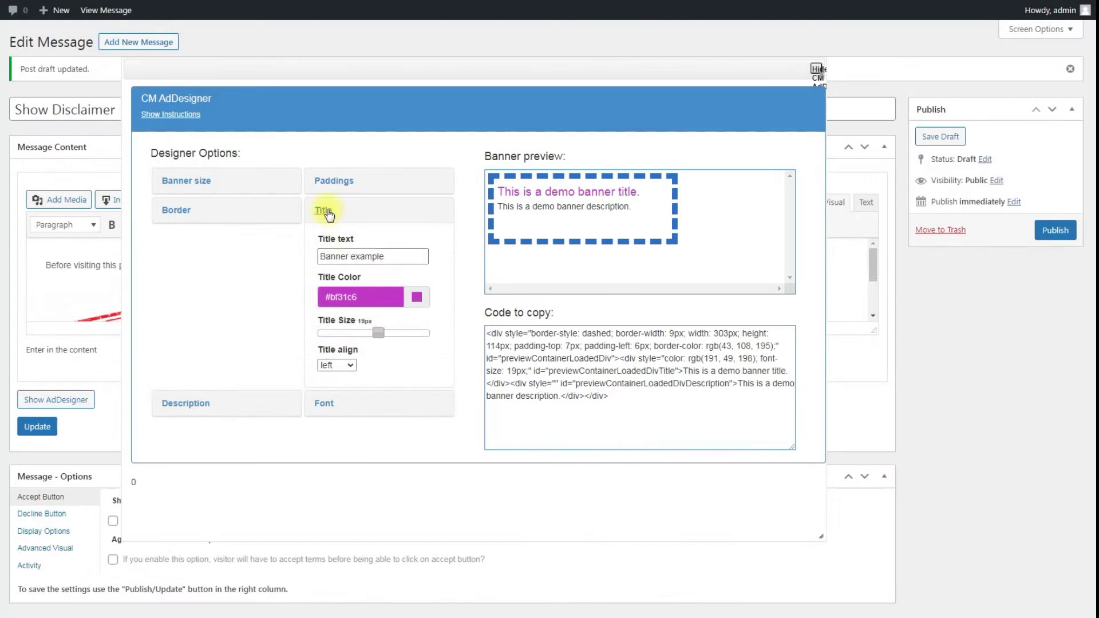
Add the description 'Example of the banner description' and select the generated banner code
left_click(186, 403)
left_click(246, 298)
type("Example of the banner description")
left_click(264, 349)
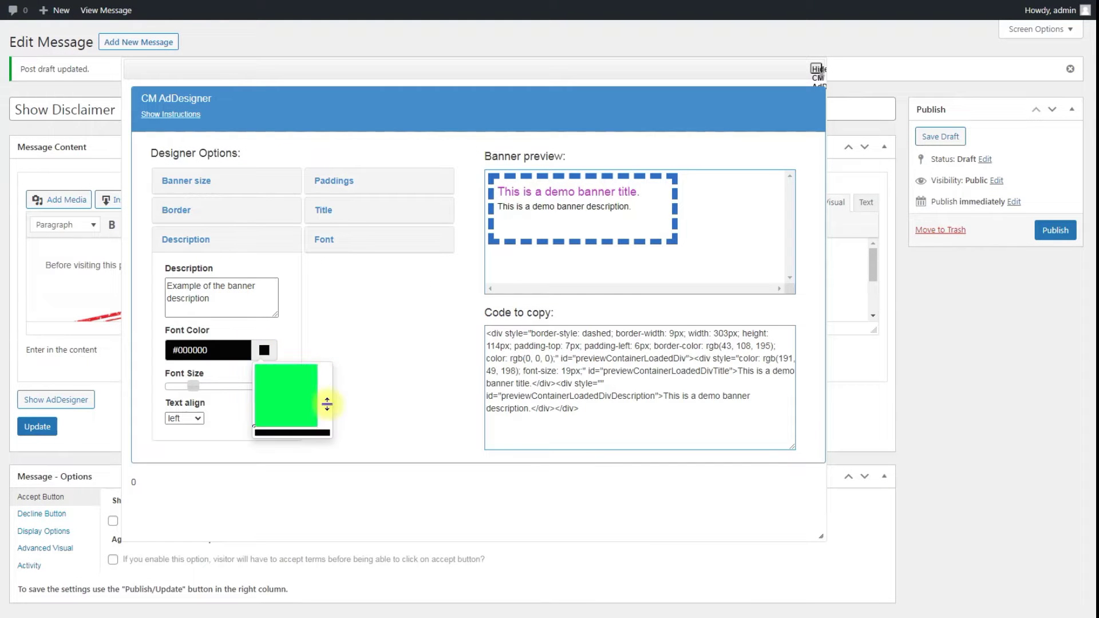
left_click(307, 389)
left_click_drag(193, 385, 229, 385)
Set the font to green, 16px Verdana, then close the AdDesigner
left_click(323, 239)
left_click(349, 284)
left_click(345, 307)
left_click(640, 412)
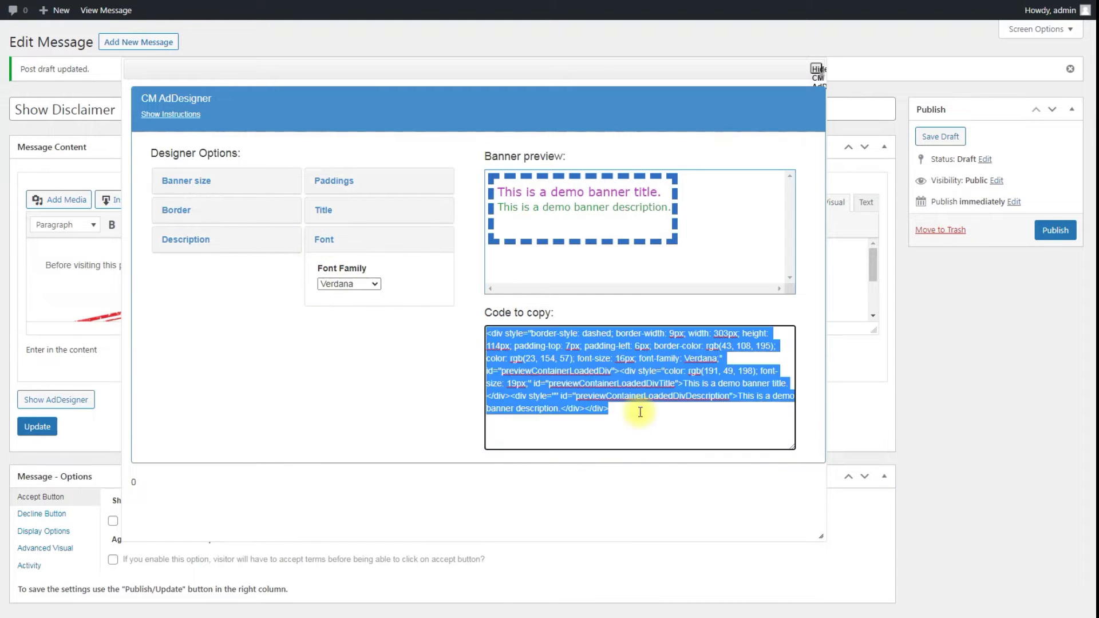
left_click(816, 69)
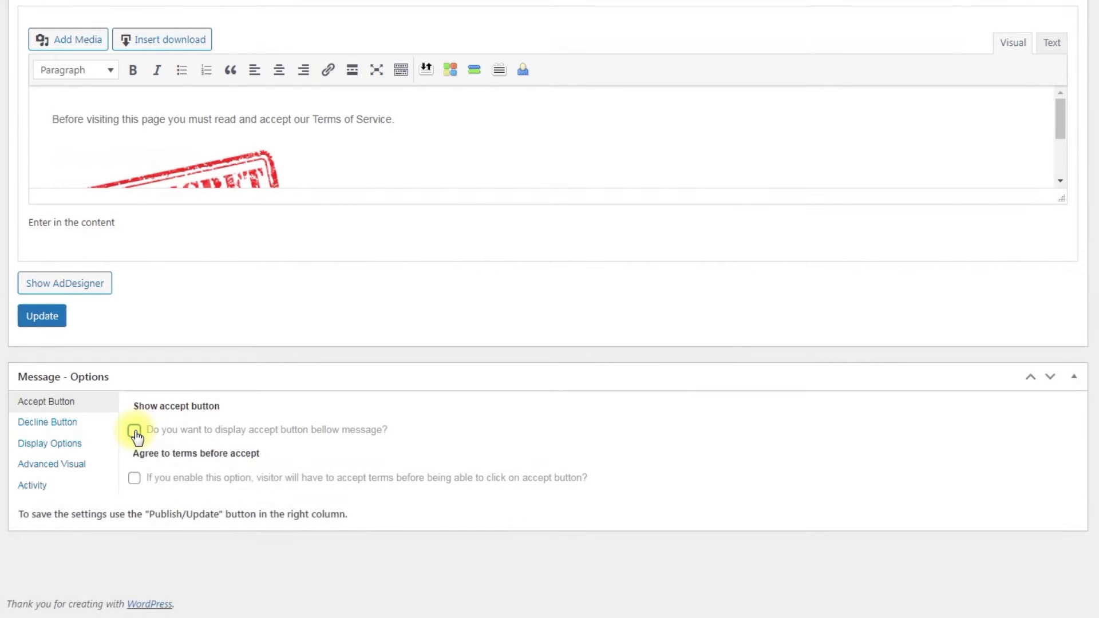
Enable the accept button and label it 'Agree'
left_click(135, 430)
scroll(136, 435, "down", 1)
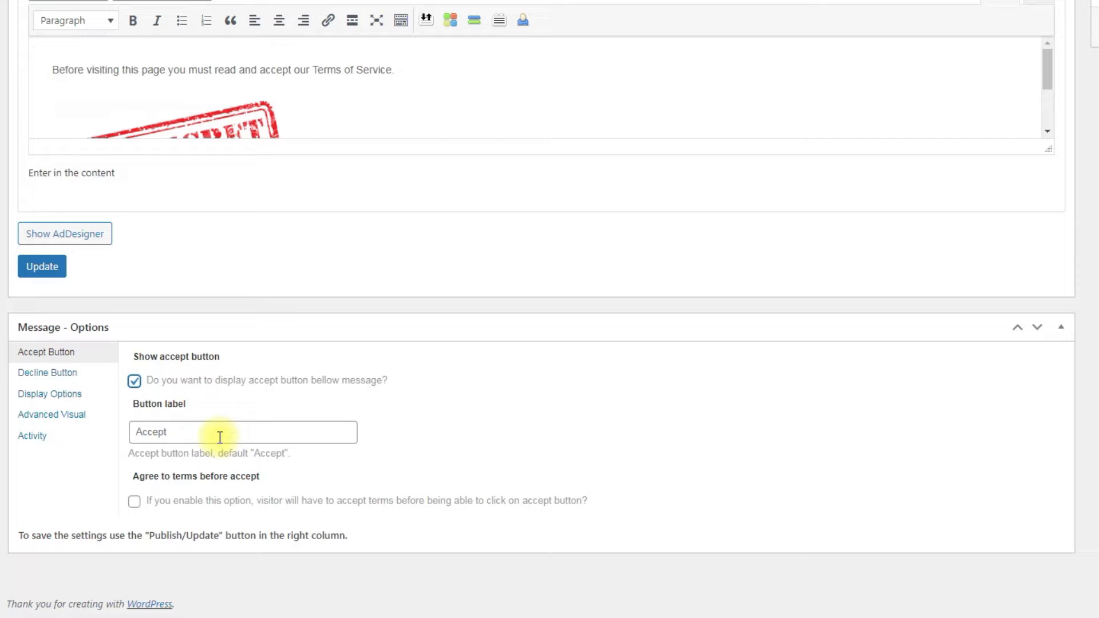
double_click(219, 436)
type("Agree")
left_click(134, 502)
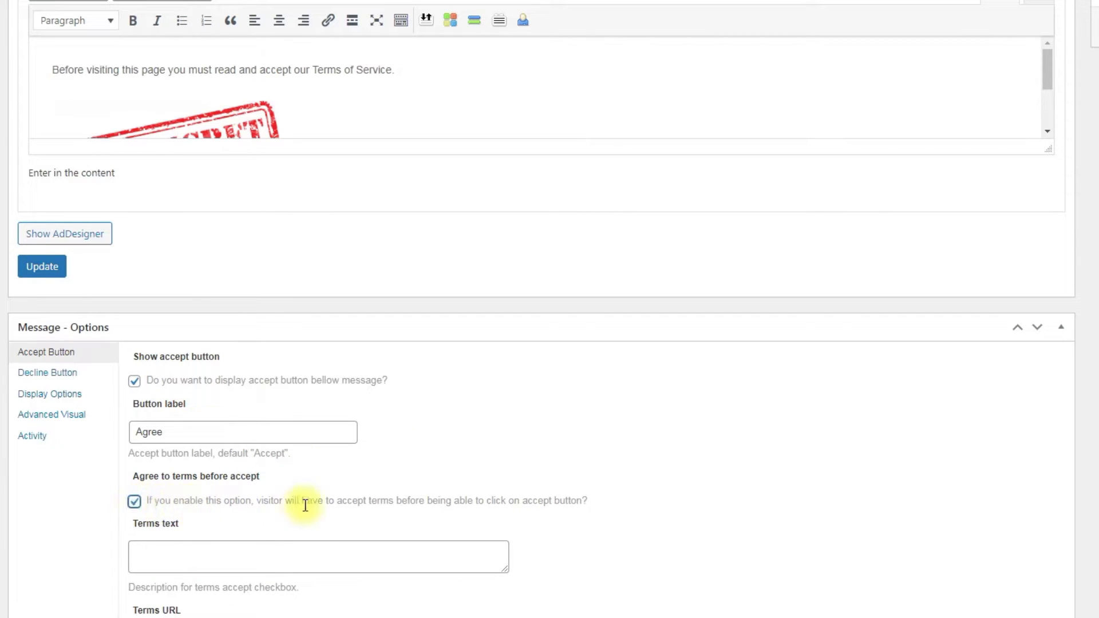
scroll(326, 503, "down", 4)
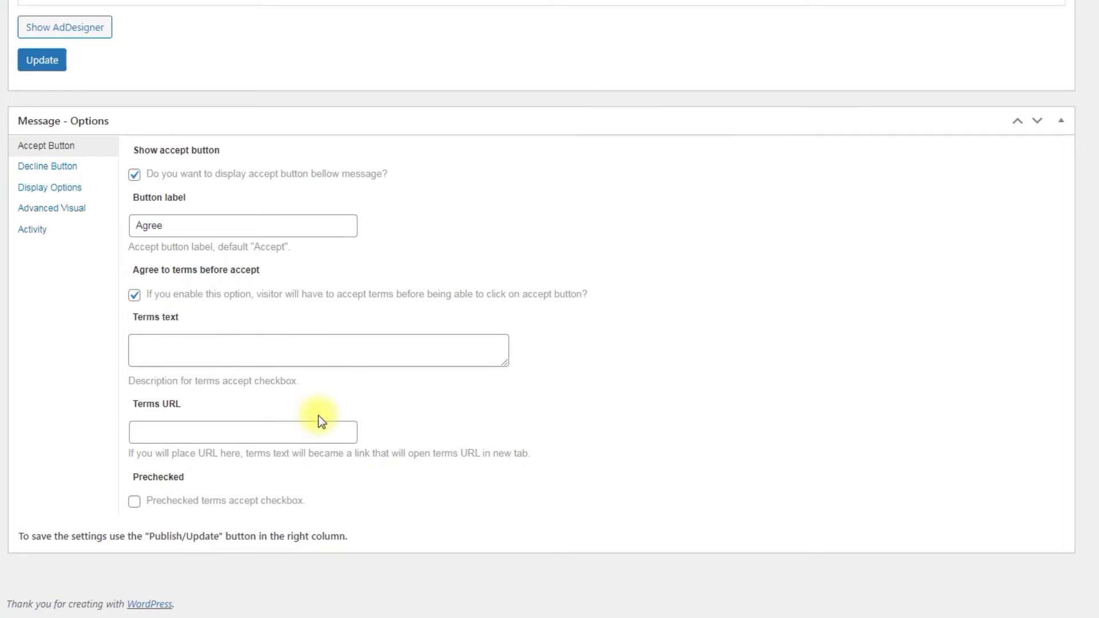
left_click(314, 344)
type("Read Terms of Service")
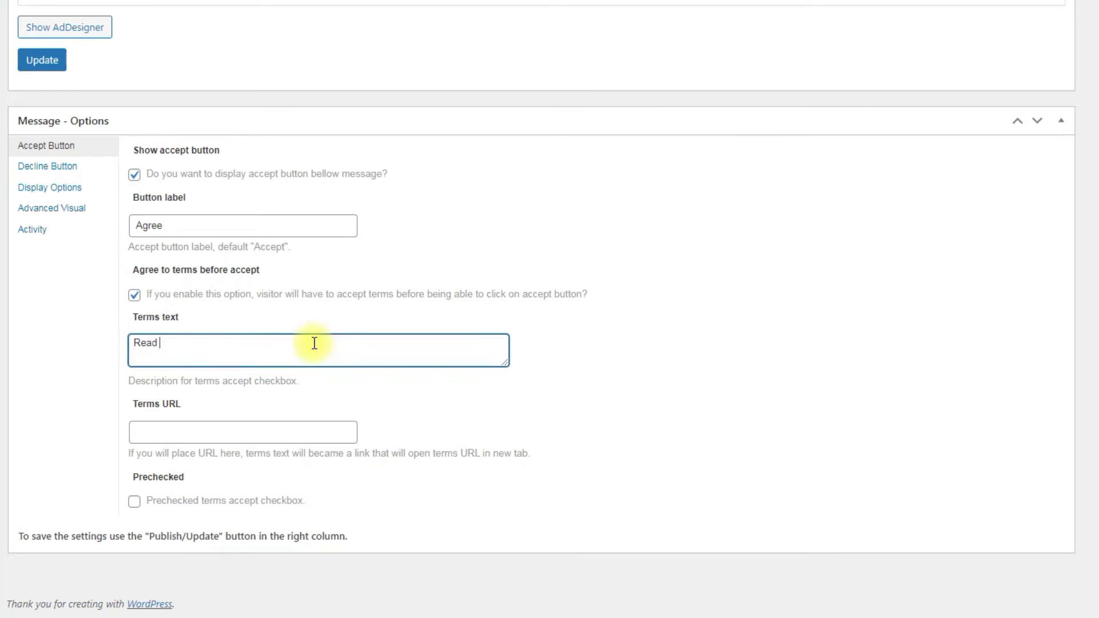
left_click(329, 379)
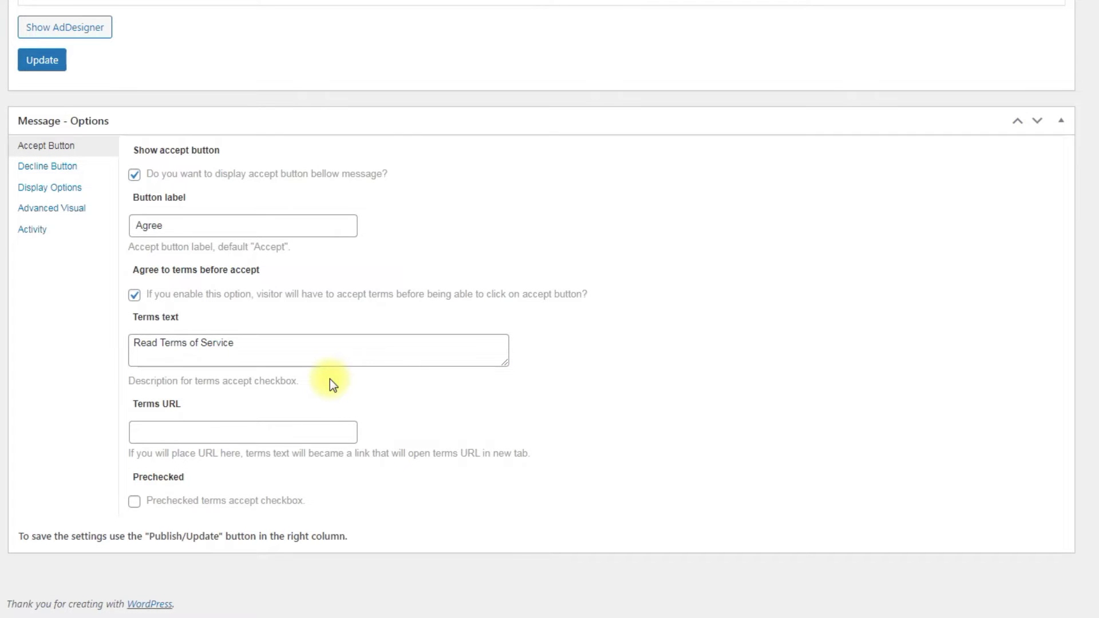
left_click(300, 429)
key("ctrl+v")
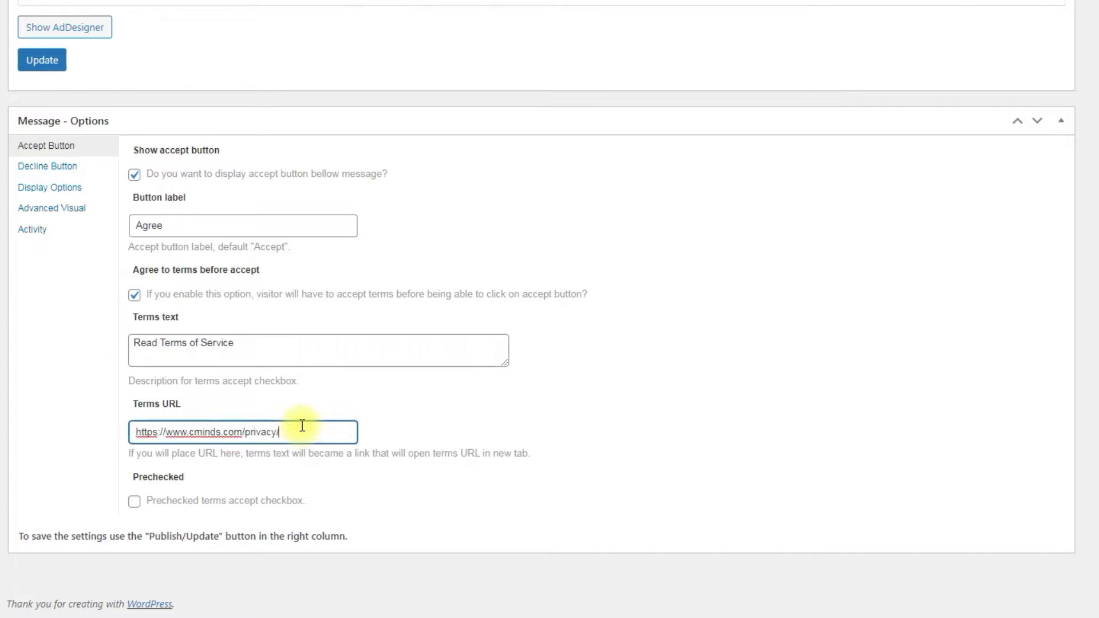
left_click(321, 406)
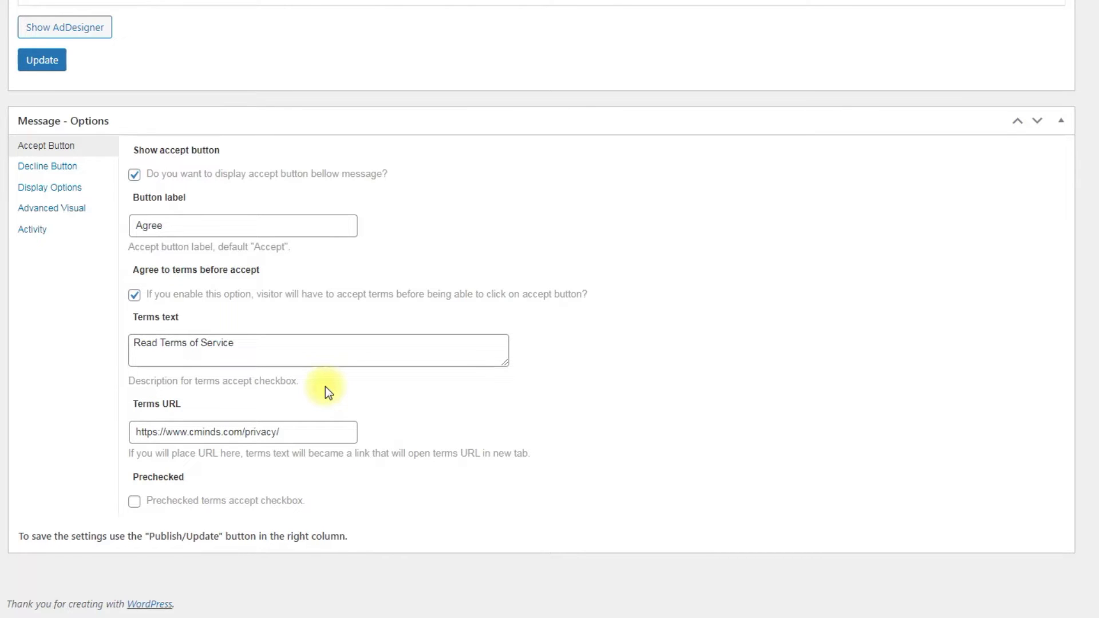
Enable the decline button and label it 'Disagree'
left_click(79, 167)
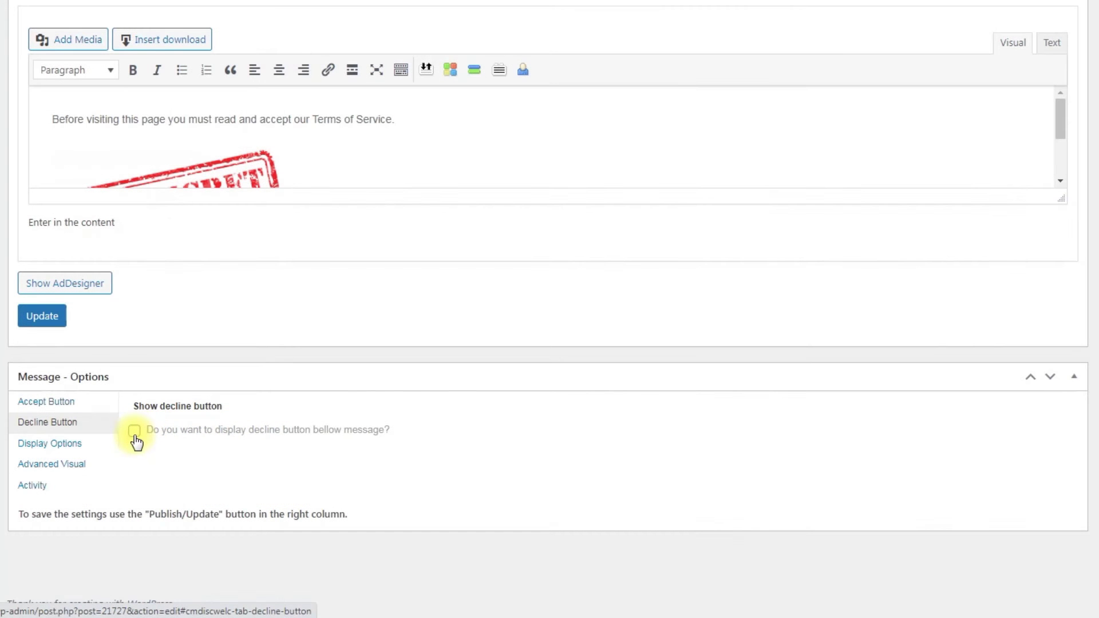
left_click(134, 432)
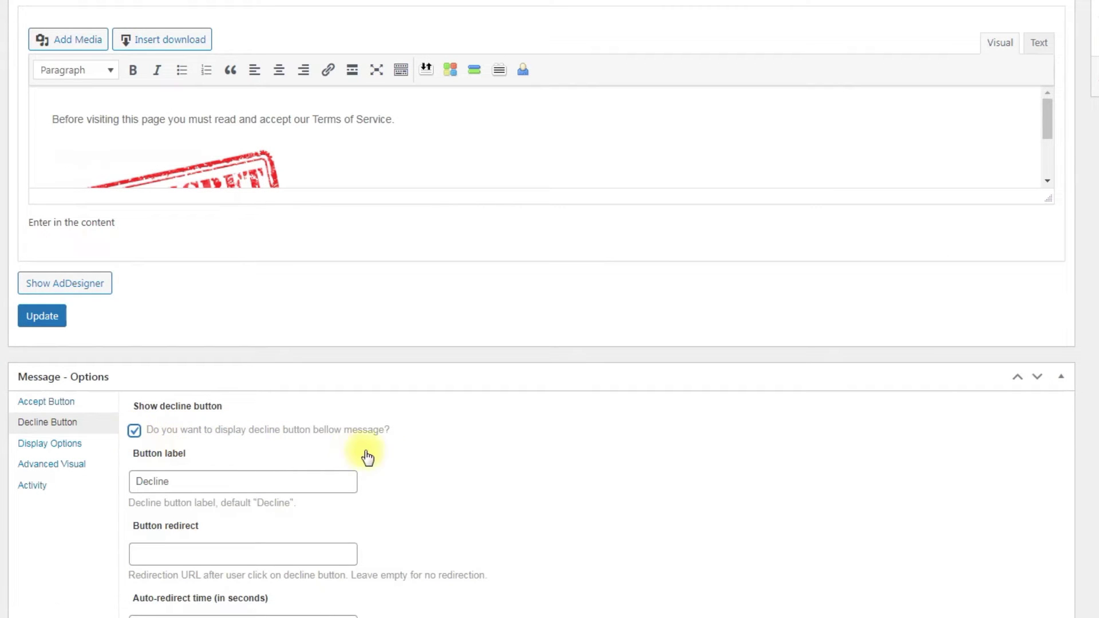
scroll(367, 455, "down", 3)
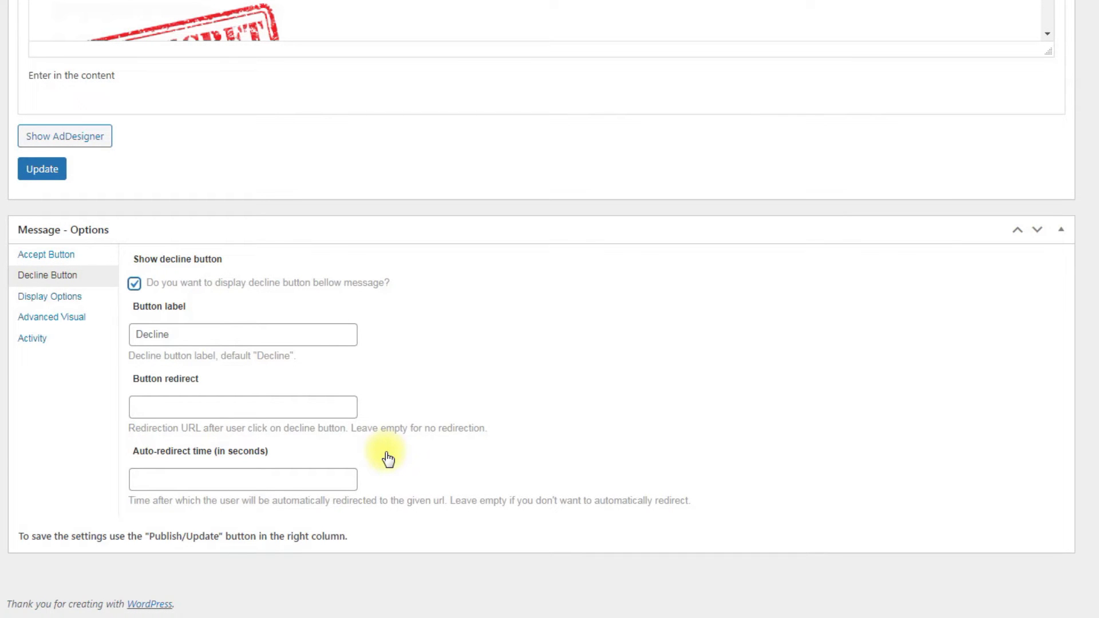
double_click(303, 337)
type("Disag")
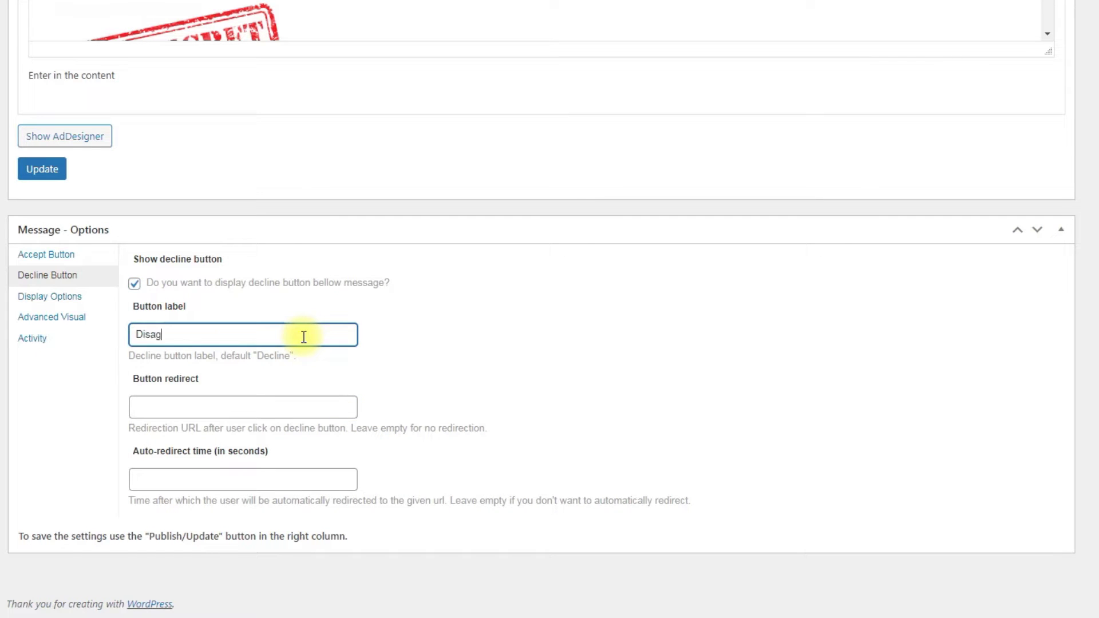
type("ree")
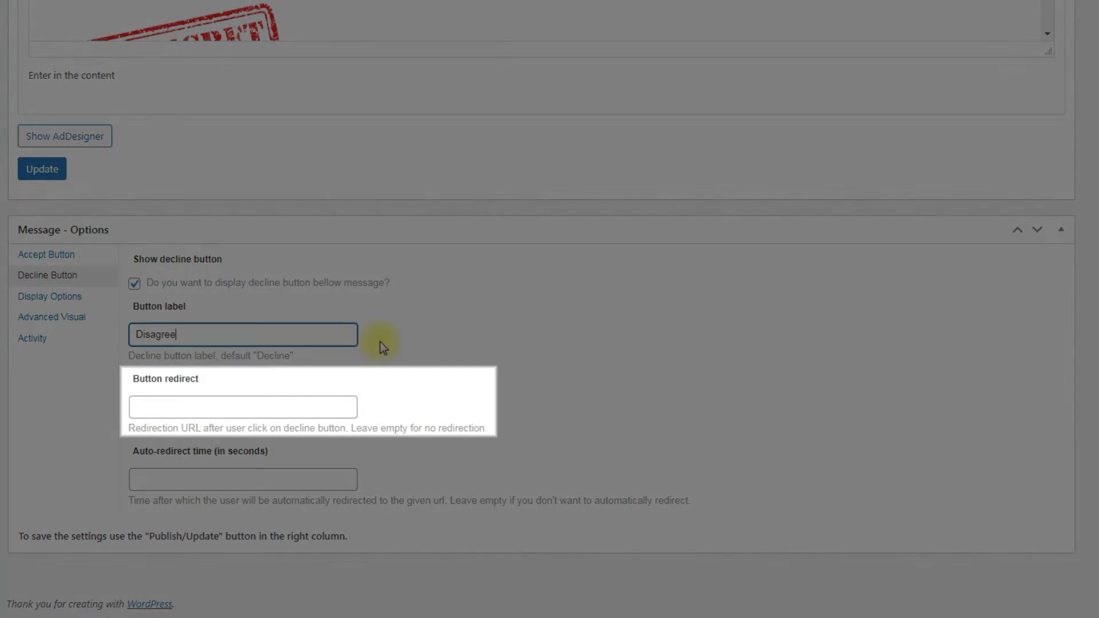
left_click(380, 342)
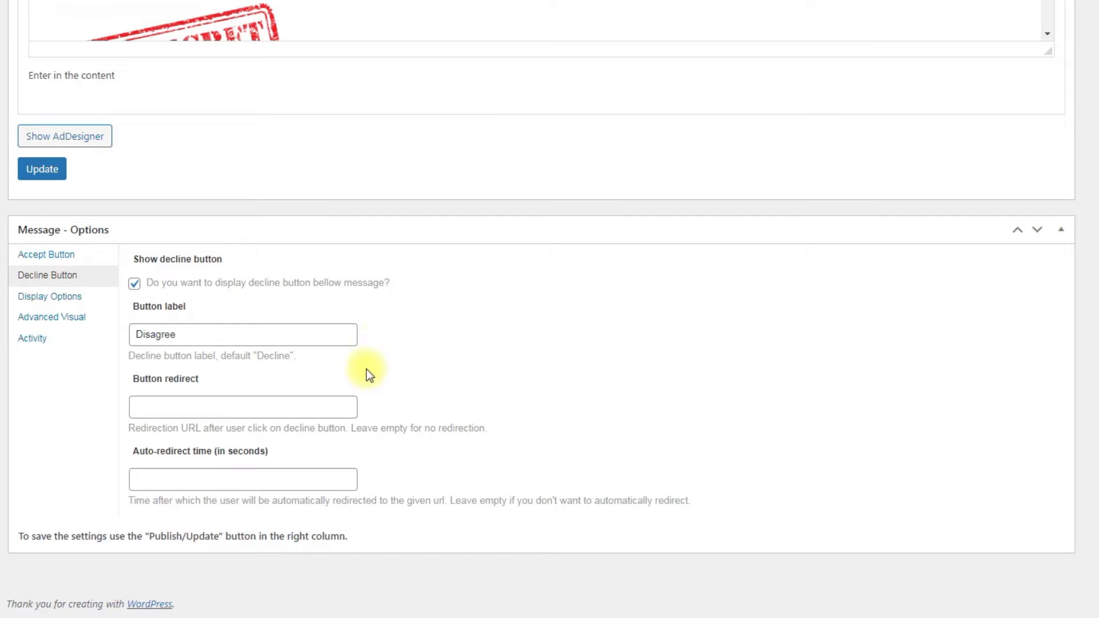
left_click(343, 404)
type("htt")
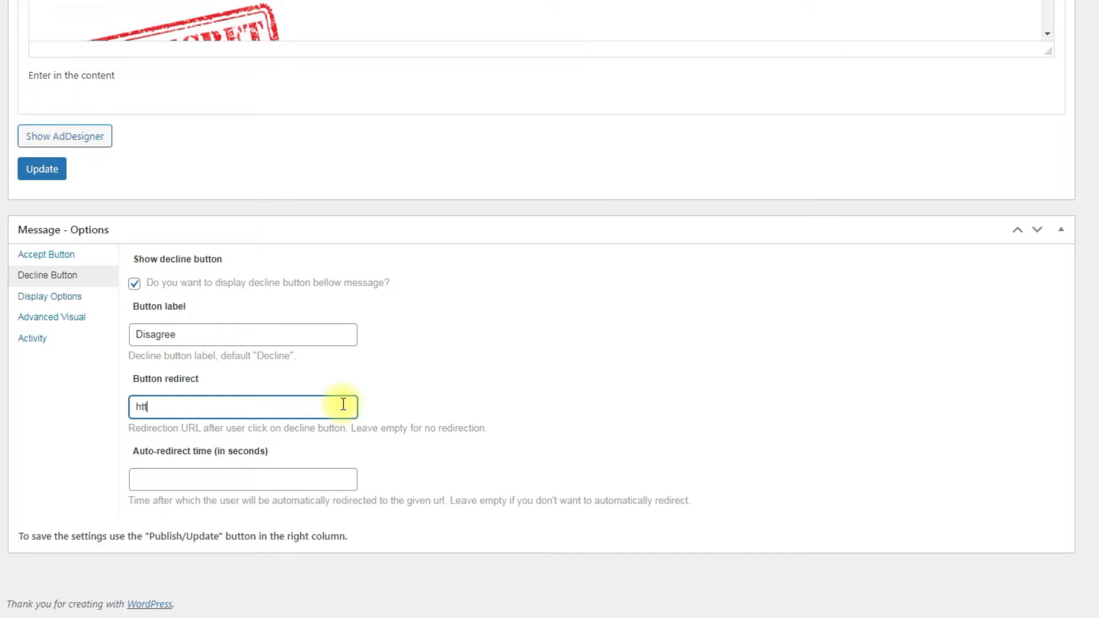
type("ps://dimas.cminds")
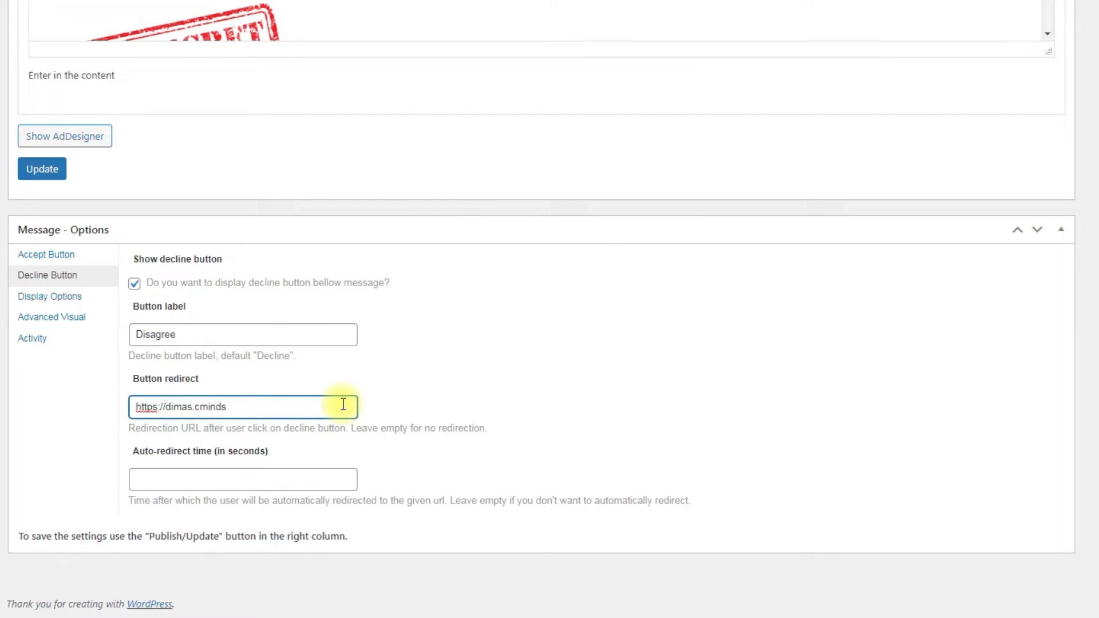
type(".website/")
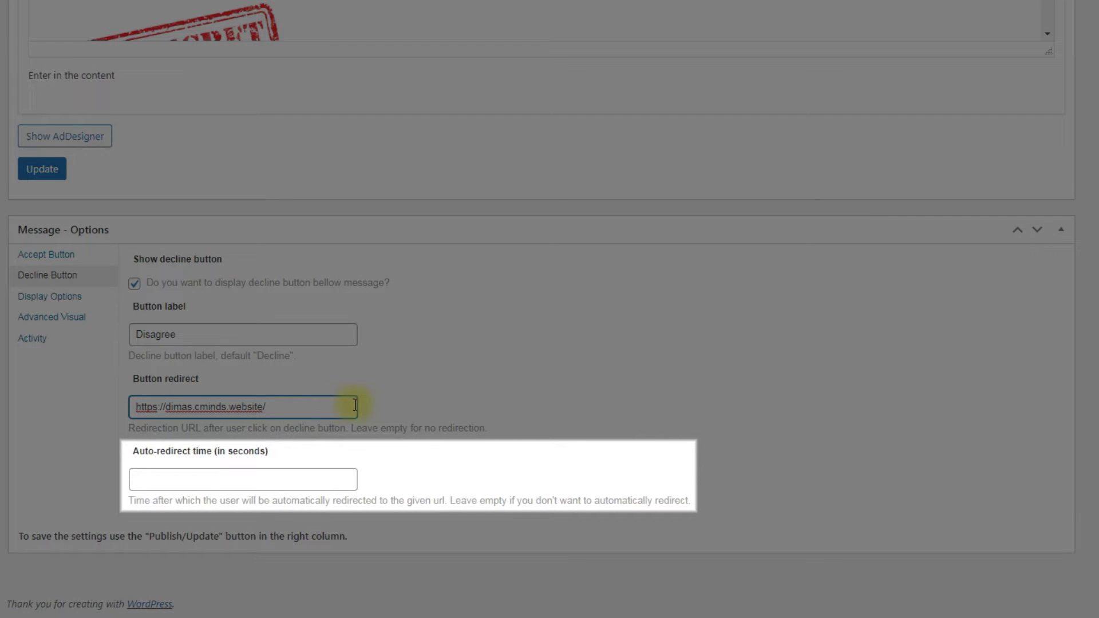
left_click(393, 405)
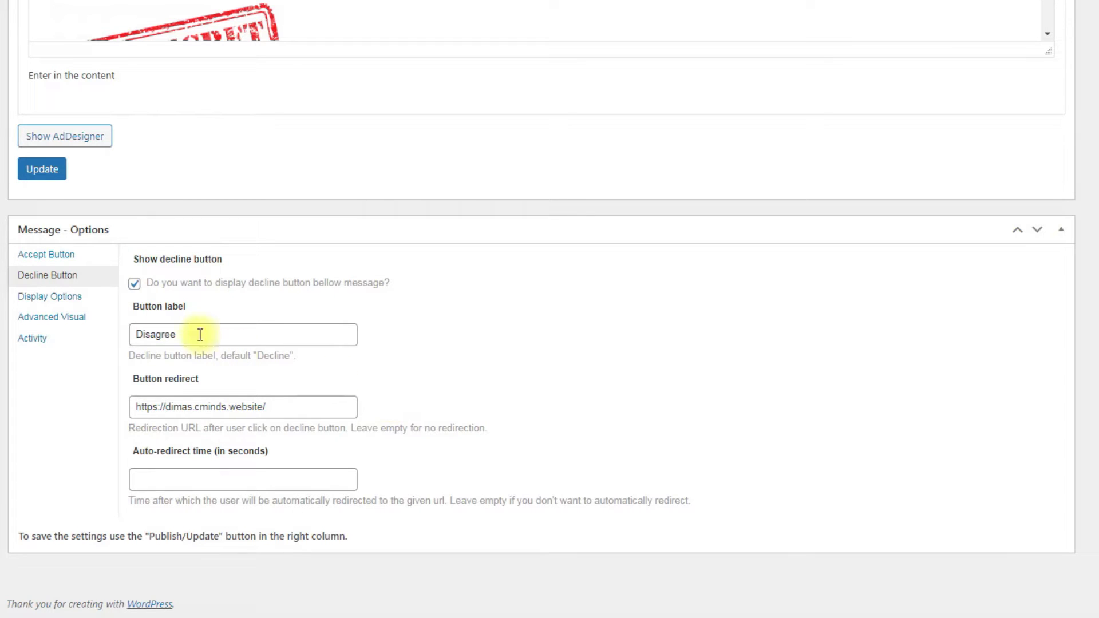
Set the message size to 450 px wide and 300 px high
left_click(86, 299)
scroll(380, 317, "down", 3)
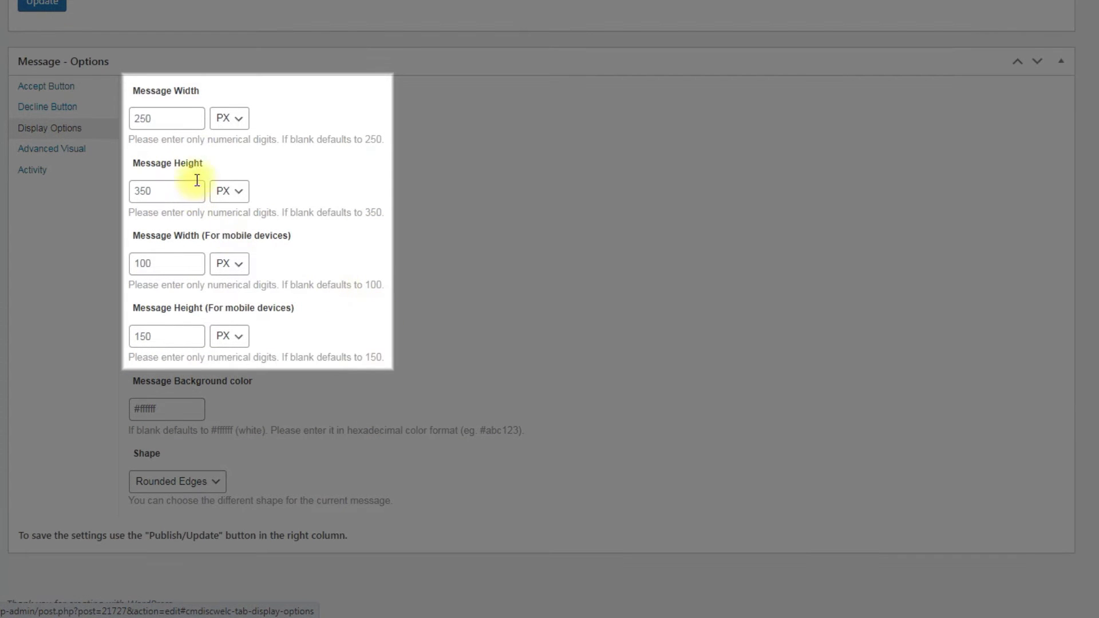
left_click(188, 122)
key("ctrl+a")
type("450")
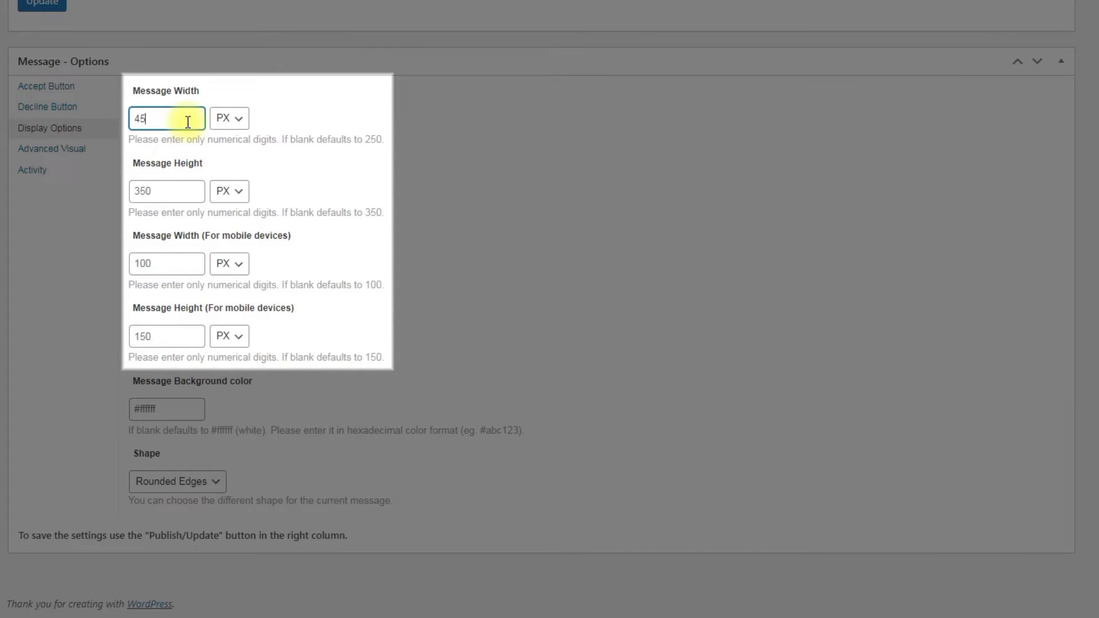
left_click(178, 188)
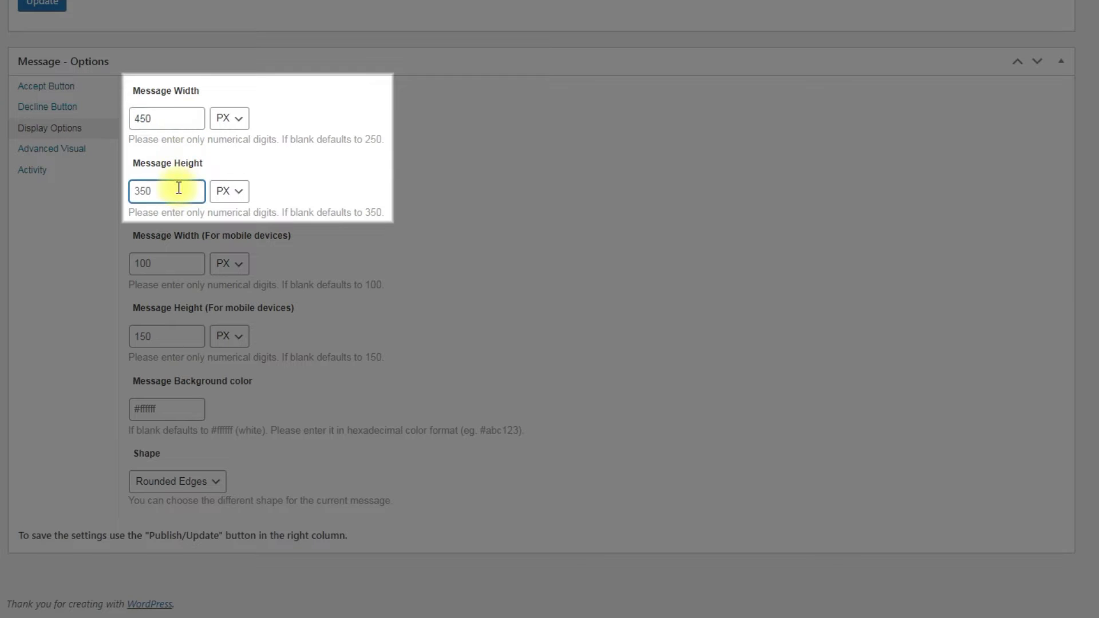
key("ctrl+a")
type("300")
left_click(352, 204)
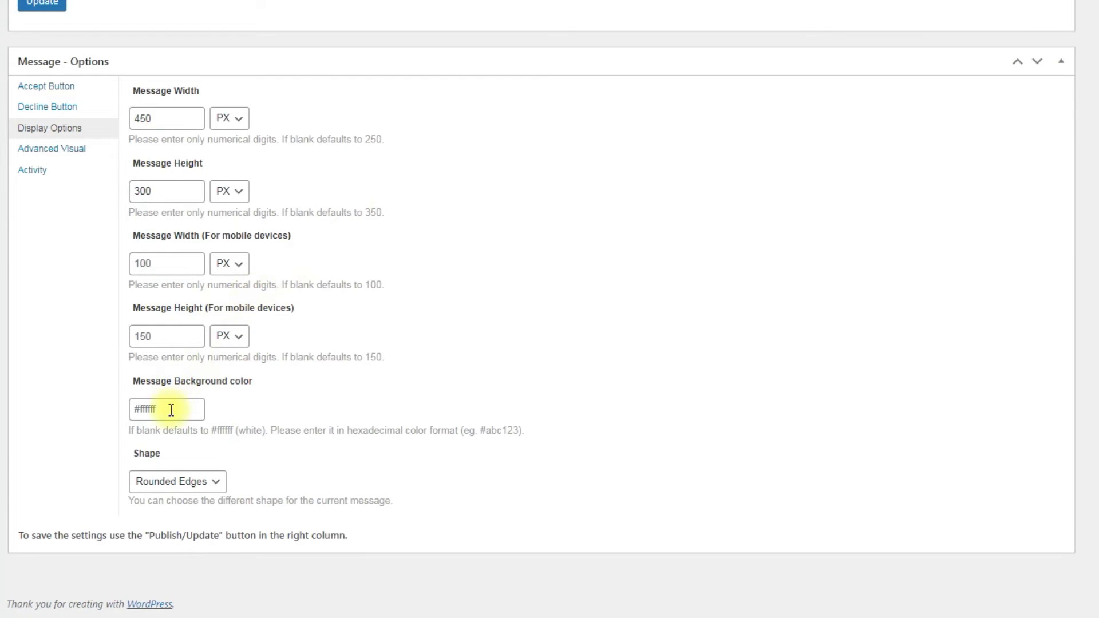
Set a #fff894 background, keep Rounded Edges, and view the Advanced Visual settings
left_click(171, 410)
type("#fff894")
left_click(297, 403)
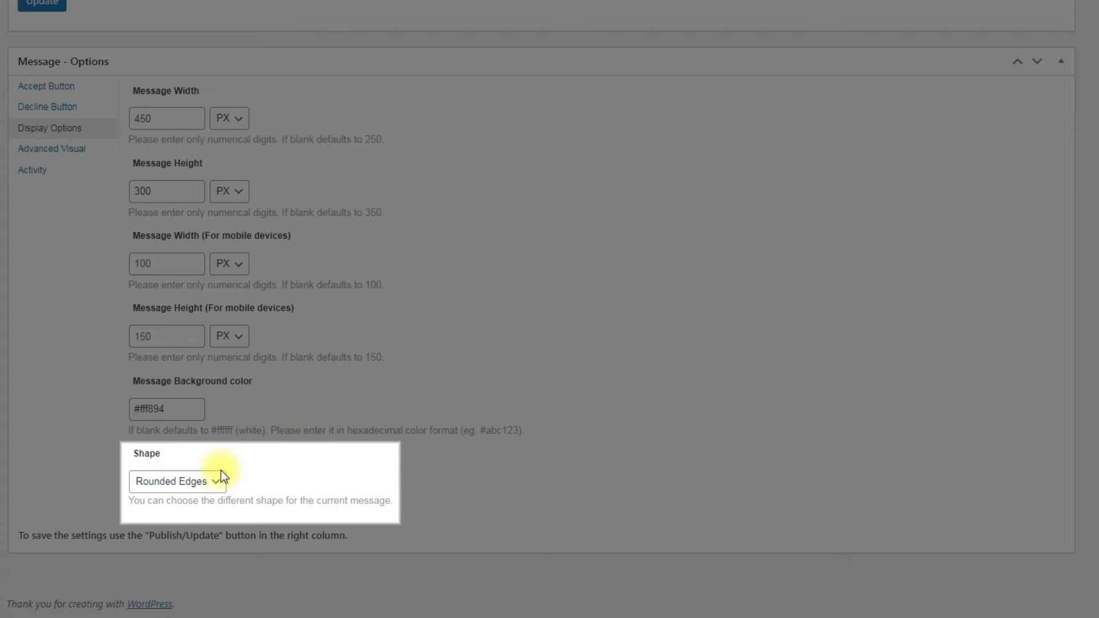
left_click(212, 483)
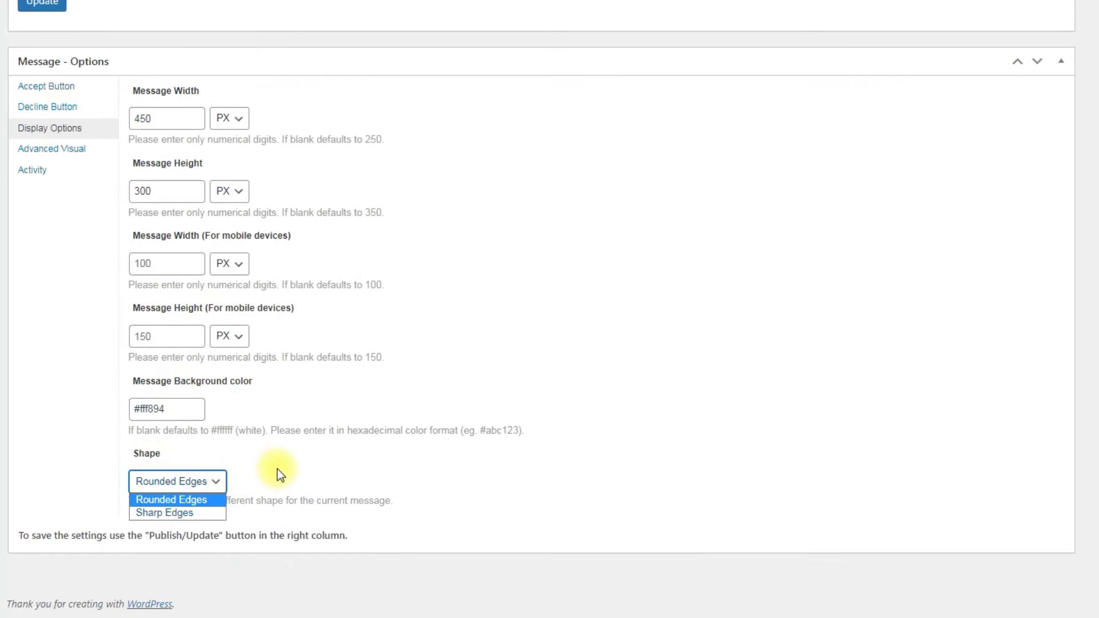
left_click(277, 469)
left_click(94, 150)
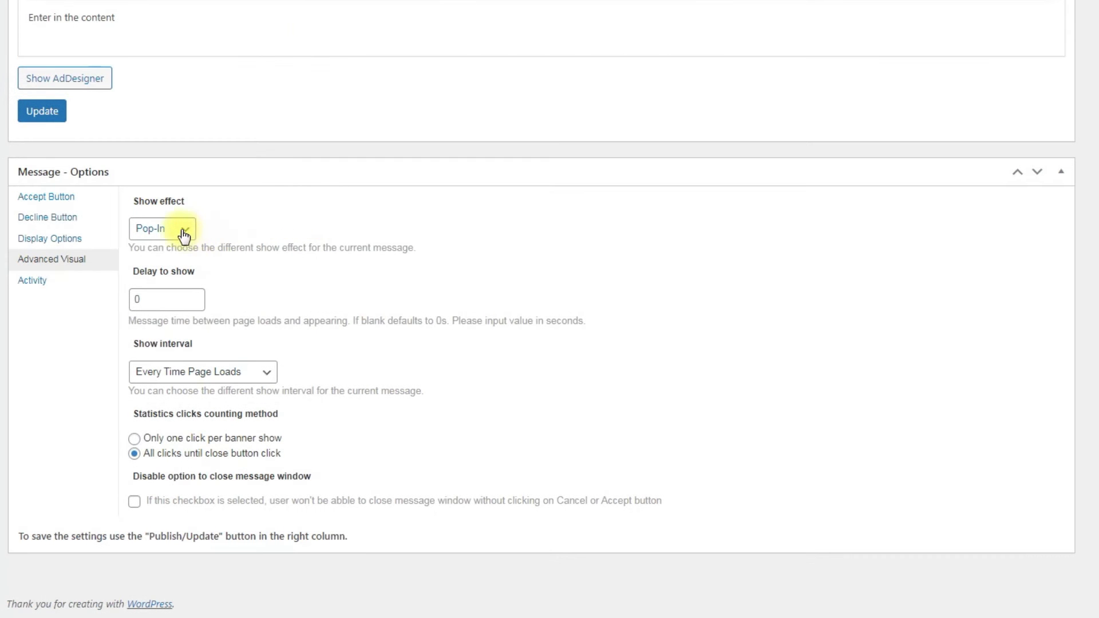
left_click(180, 228)
Keep the Pop-In effect, set Show interval to Until Accepted, and disable the close option
left_click(265, 231)
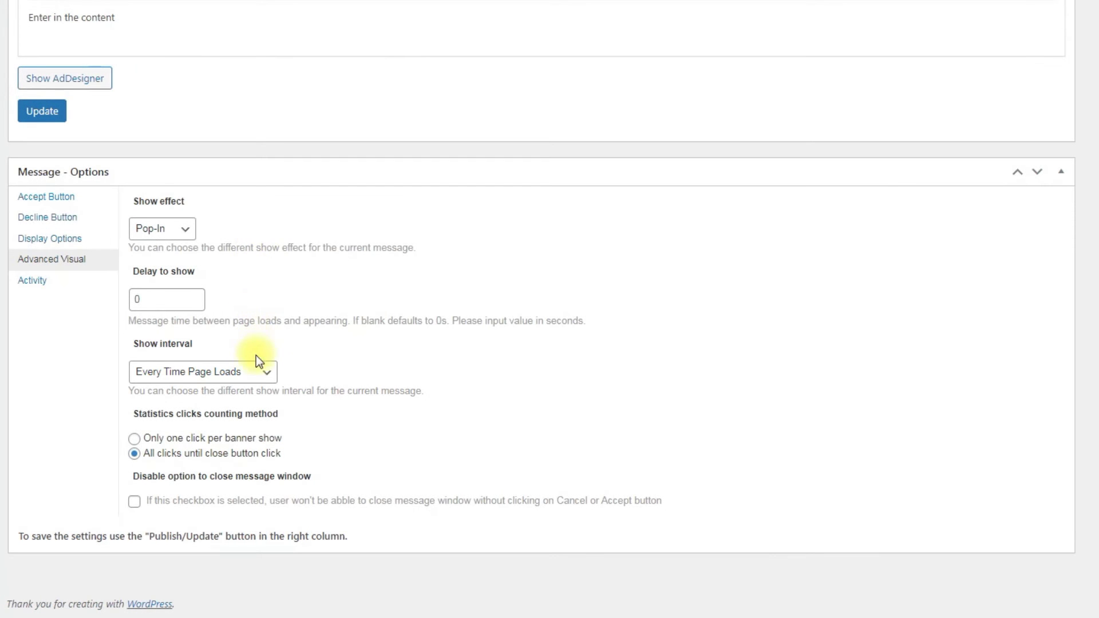
left_click(259, 372)
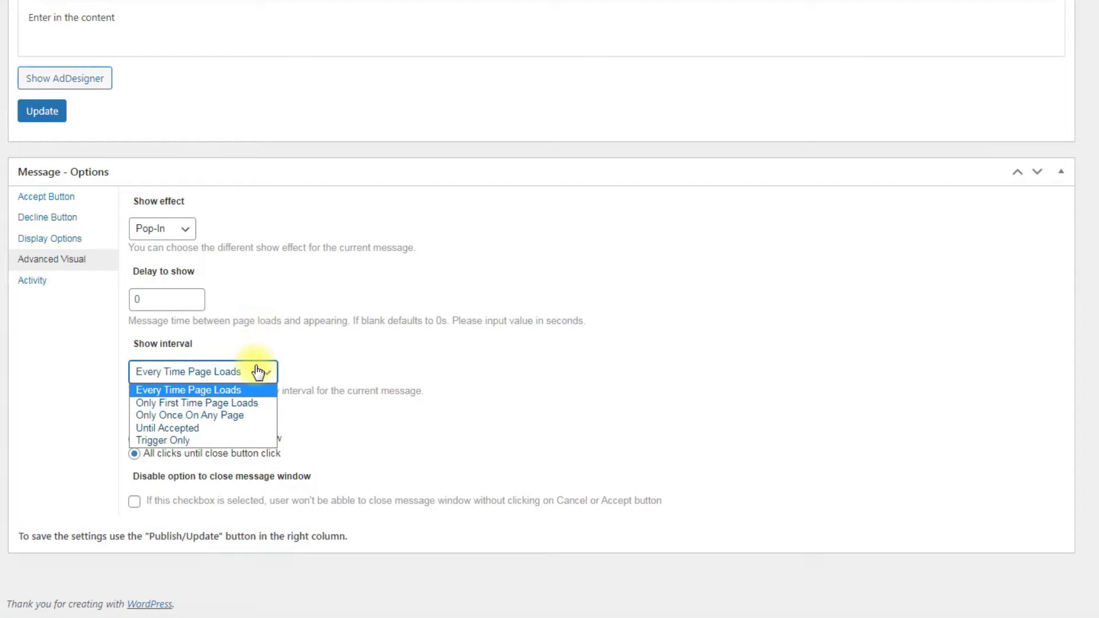
left_click(240, 427)
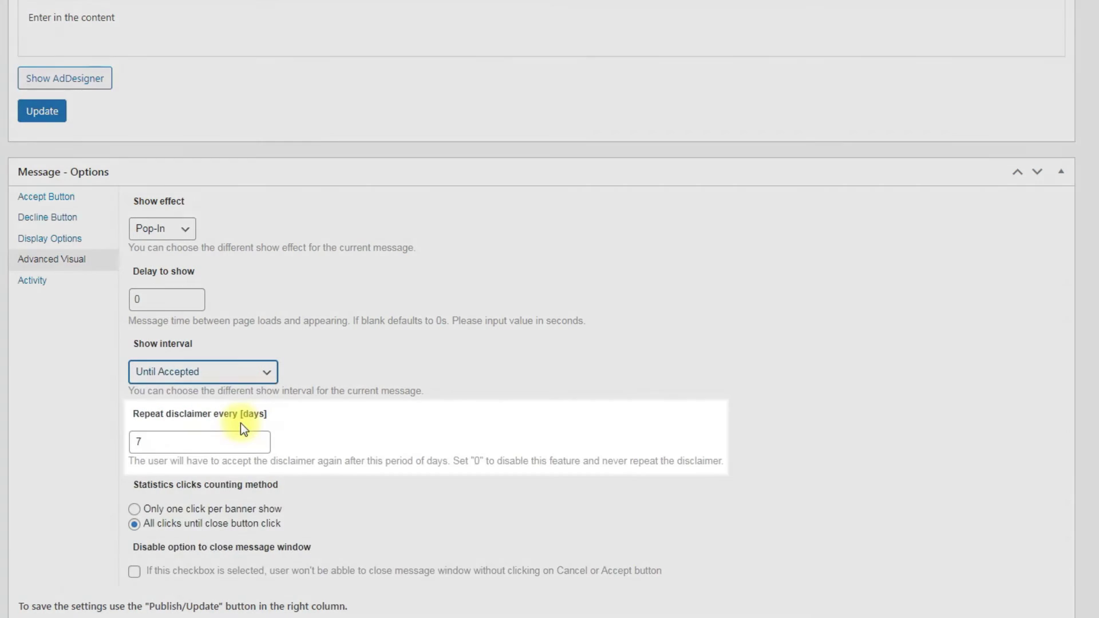
left_click(331, 390)
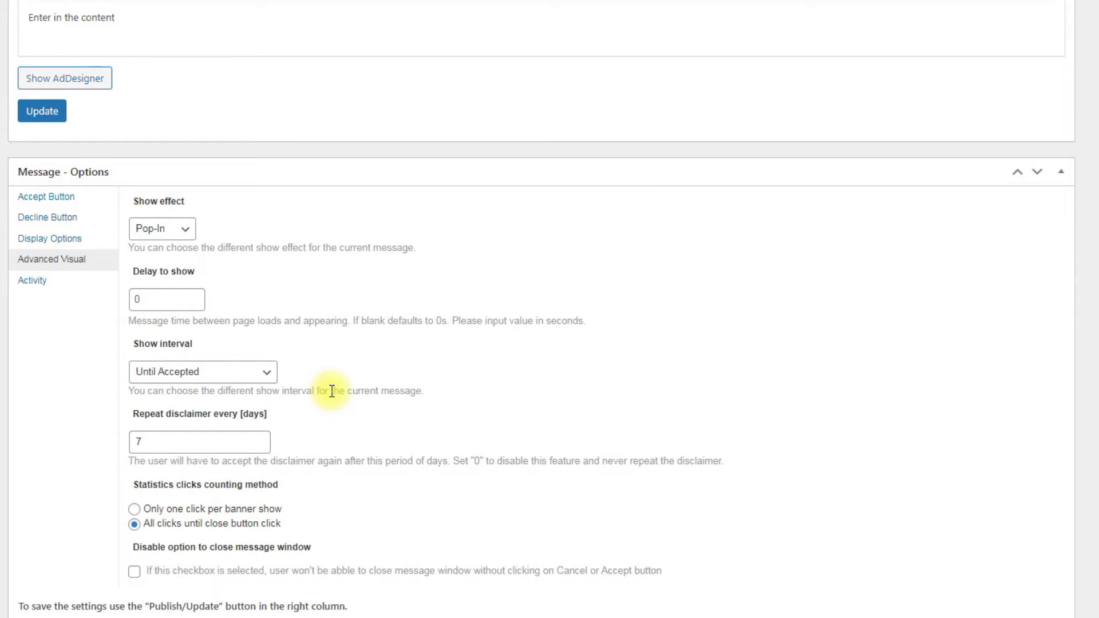
scroll(332, 391, "down", 2)
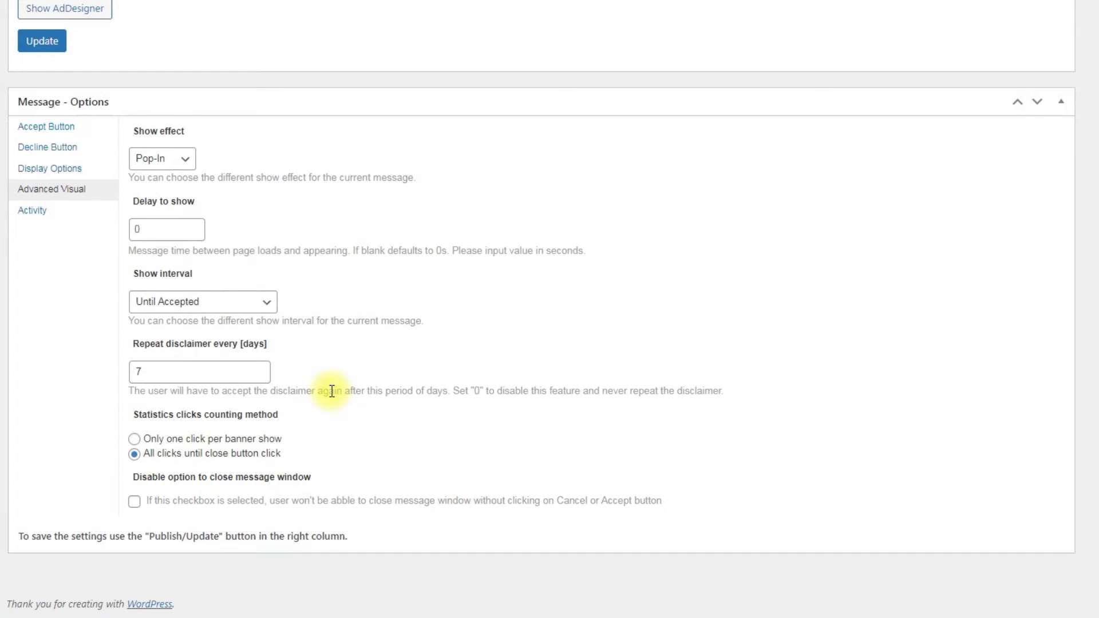
left_click(135, 501)
Replace the /message/ URL matching pattern with /shop/ in the Activity settings
left_click(67, 212)
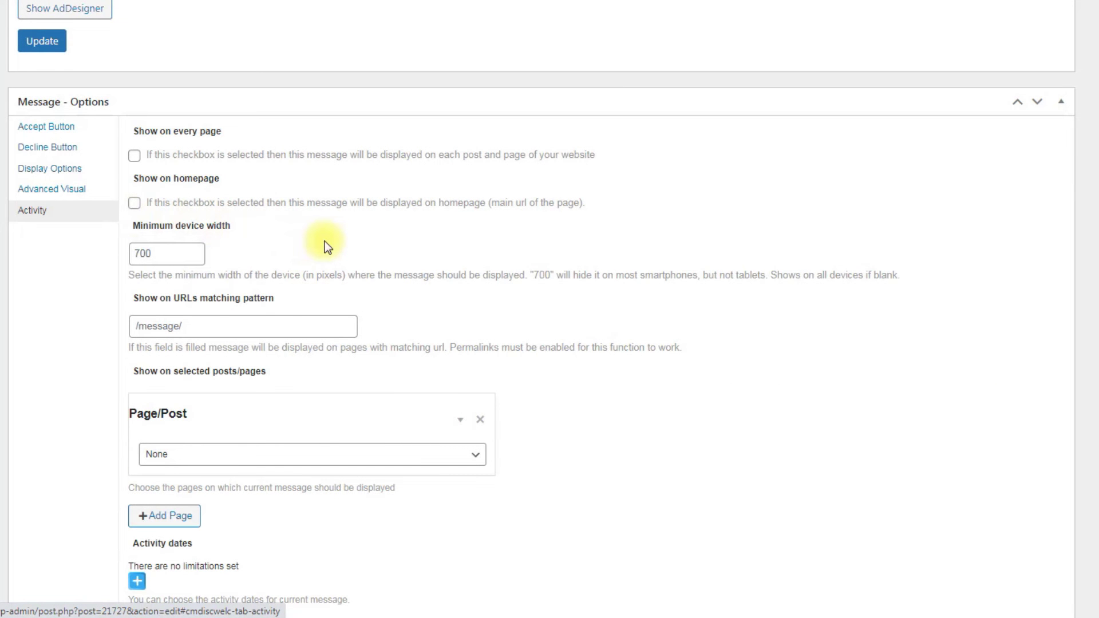
scroll(324, 248, "down", 2)
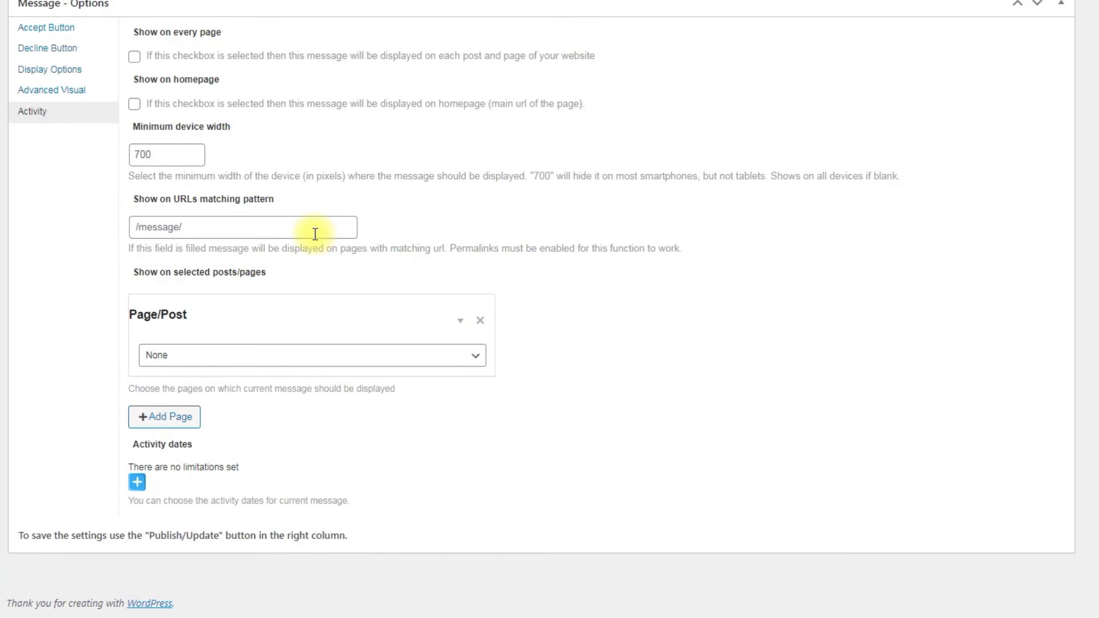
left_click(315, 234)
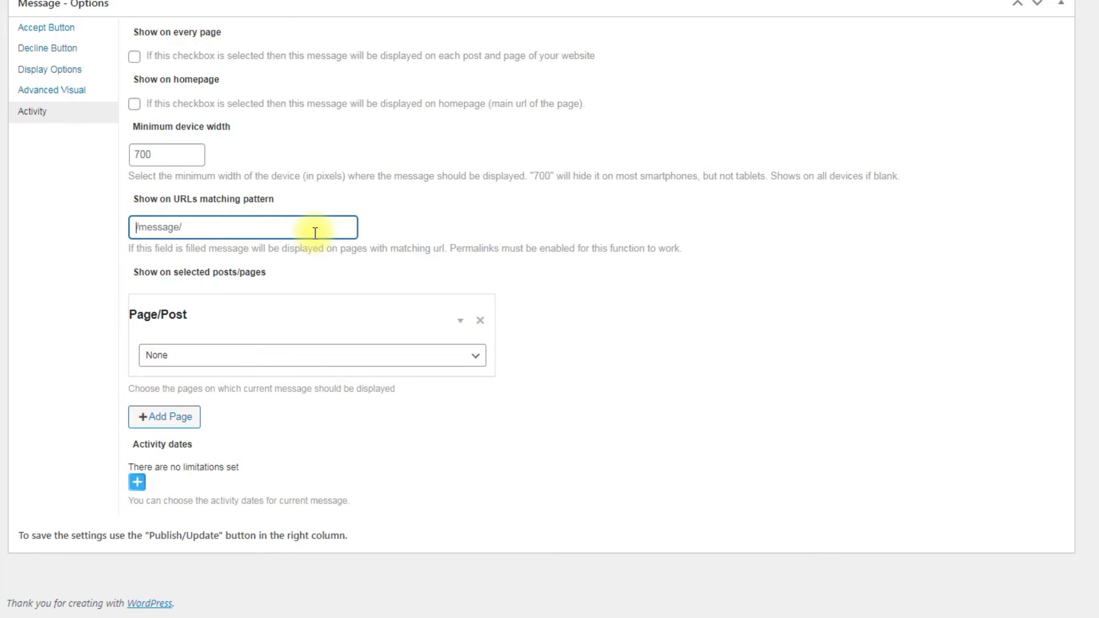
type("/shop/")
left_click(384, 259)
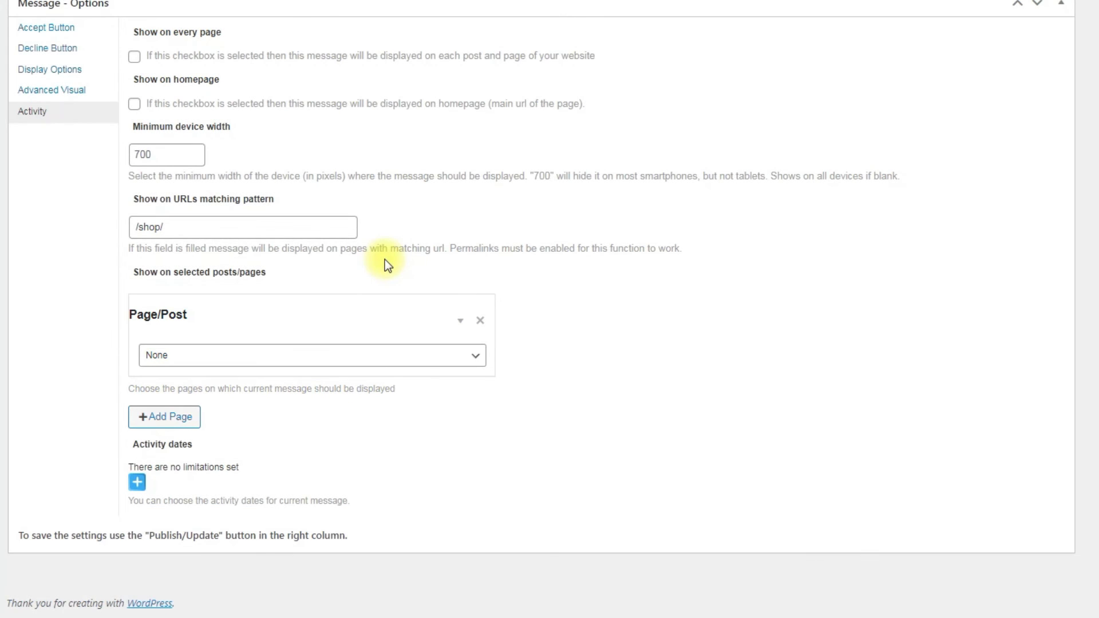
Choose Secret Page as the message's display page
left_click(399, 357)
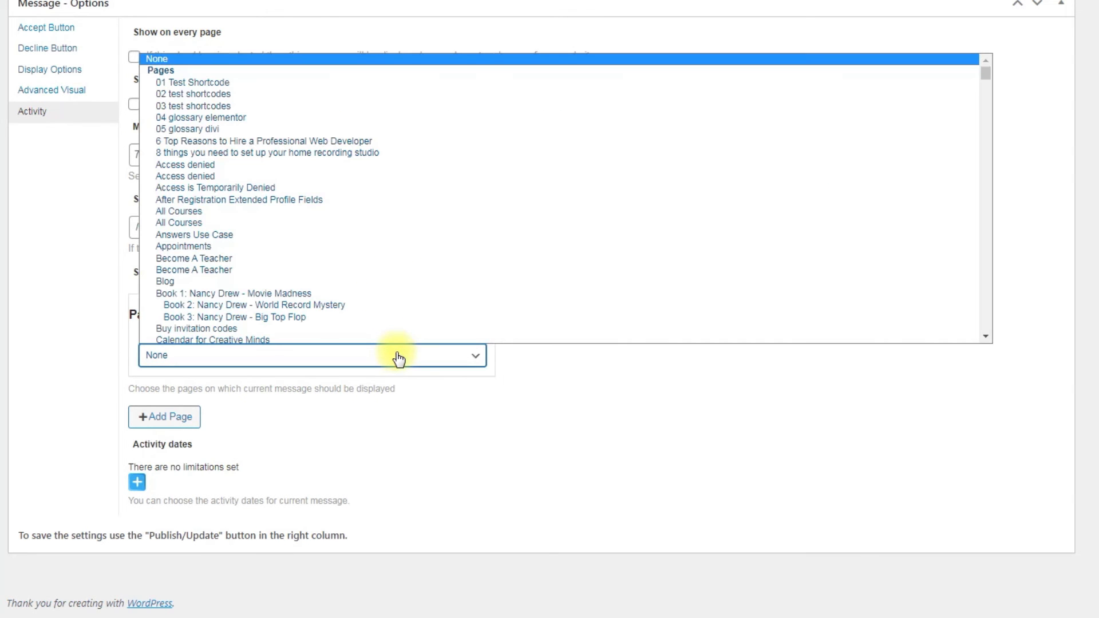
key("s")
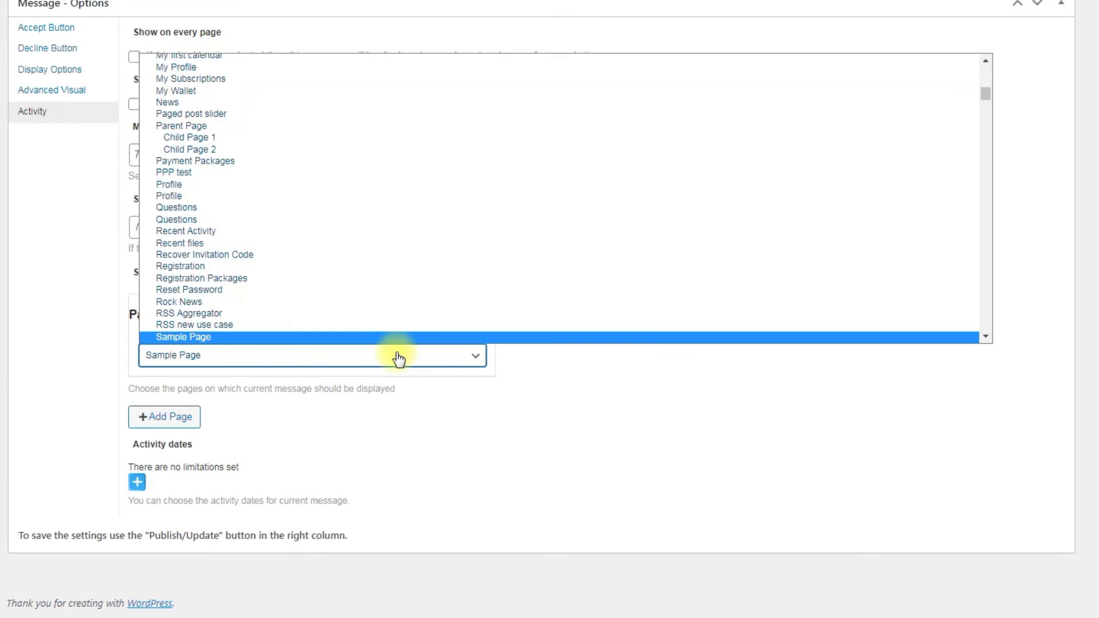
scroll(399, 341, "down", 3)
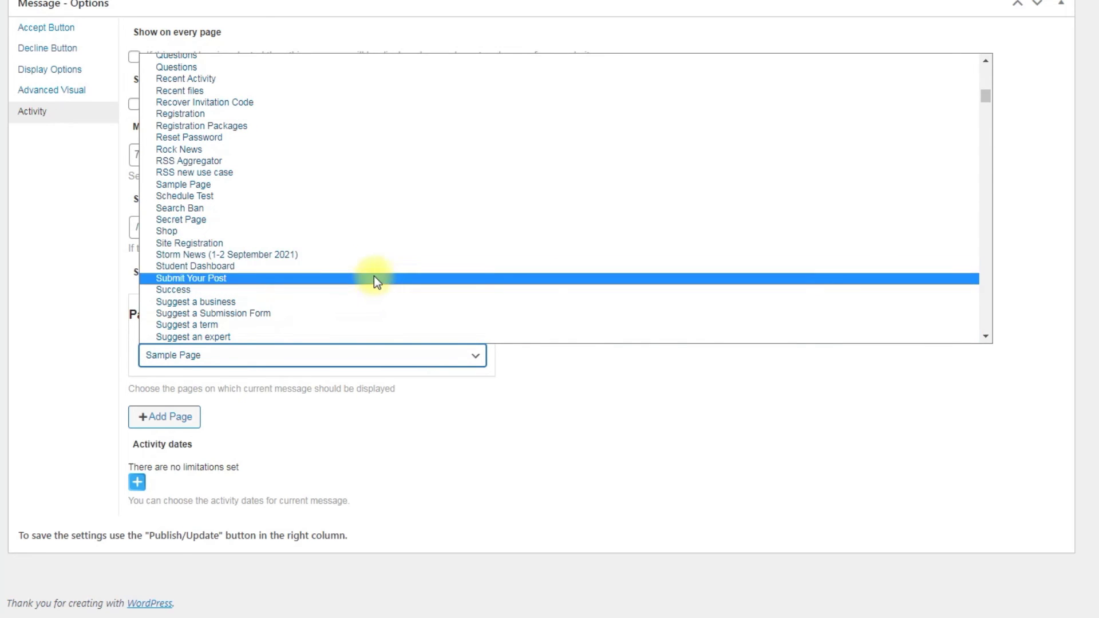
left_click(329, 218)
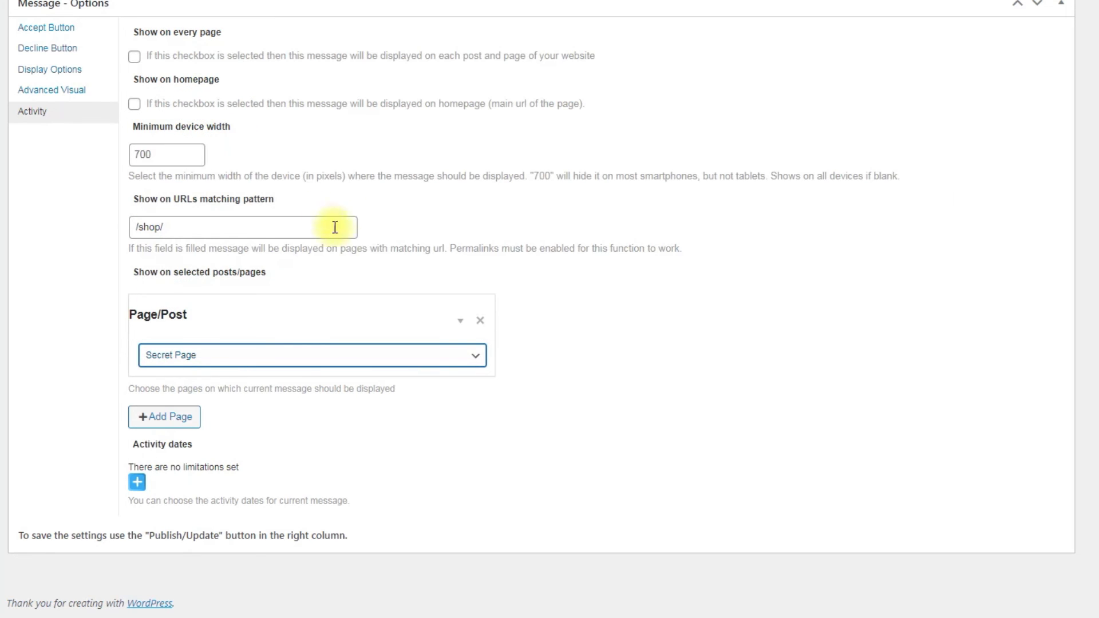
left_click(448, 384)
Add a second page entry, then delete the extra empty block and confirm
left_click(183, 419)
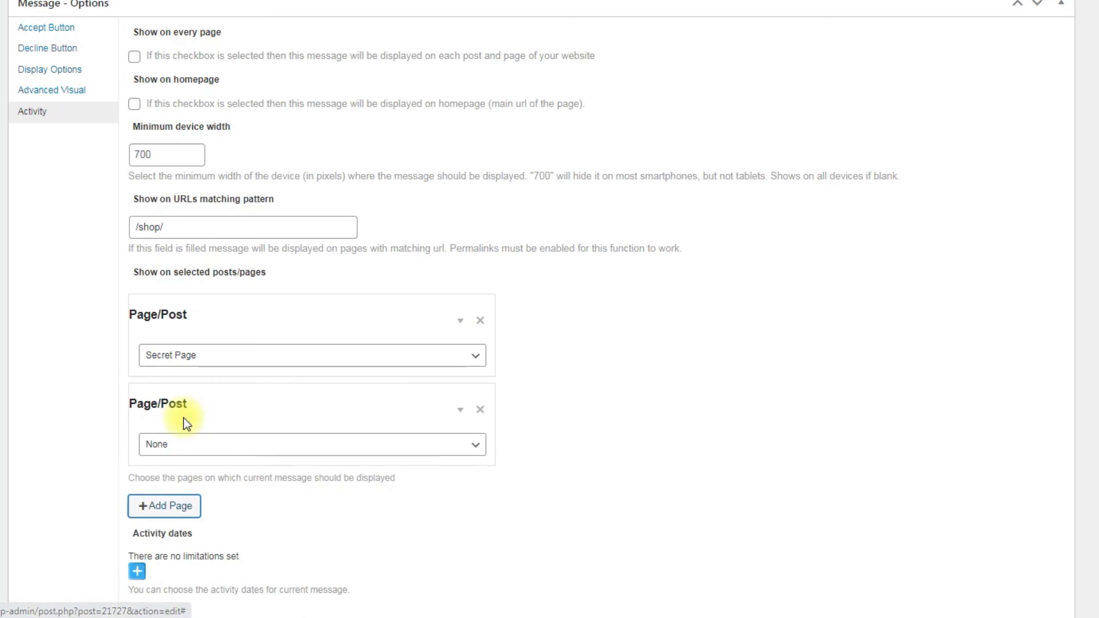
left_click(480, 403)
left_click(603, 52)
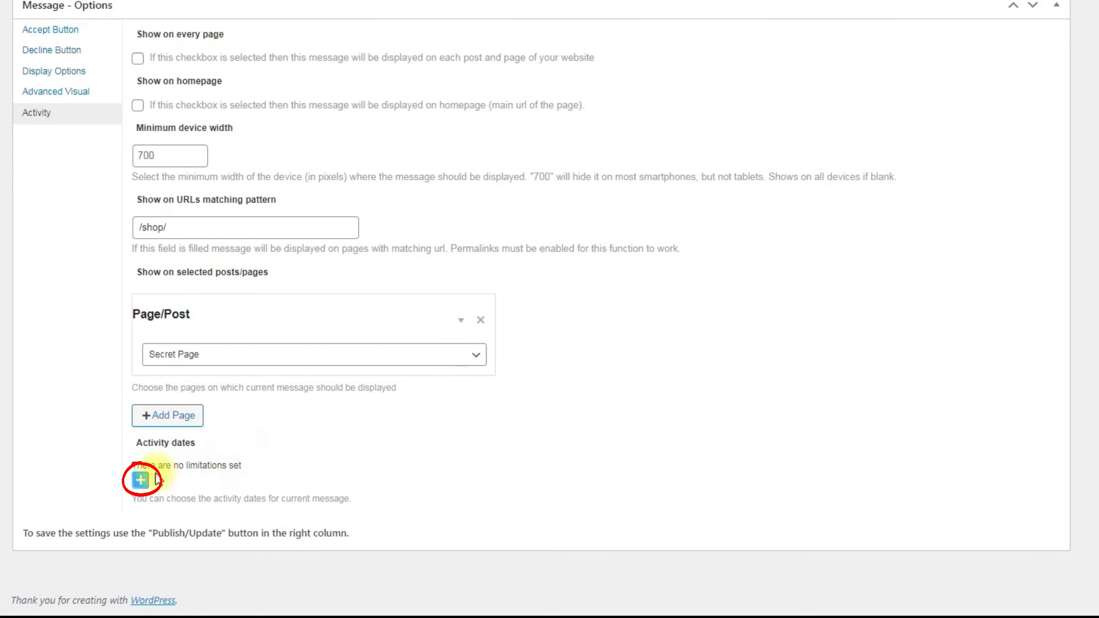
Add an activity date range starting January 24 at 12:35
left_click(140, 479)
left_click(175, 471)
left_click(159, 430)
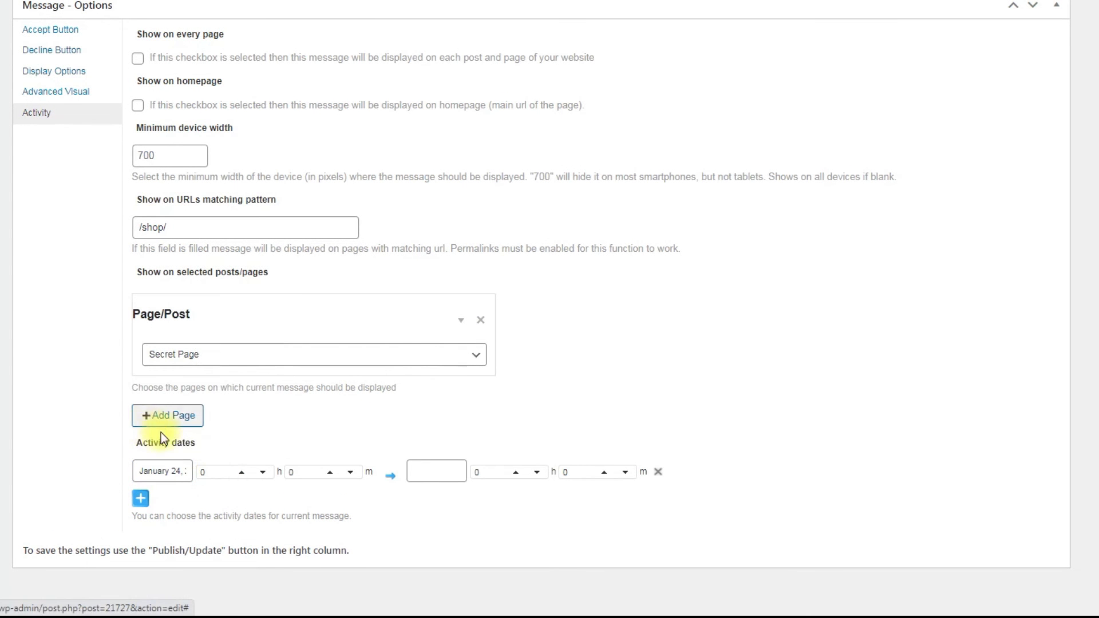
left_click(208, 471)
type("12")
key("Tab")
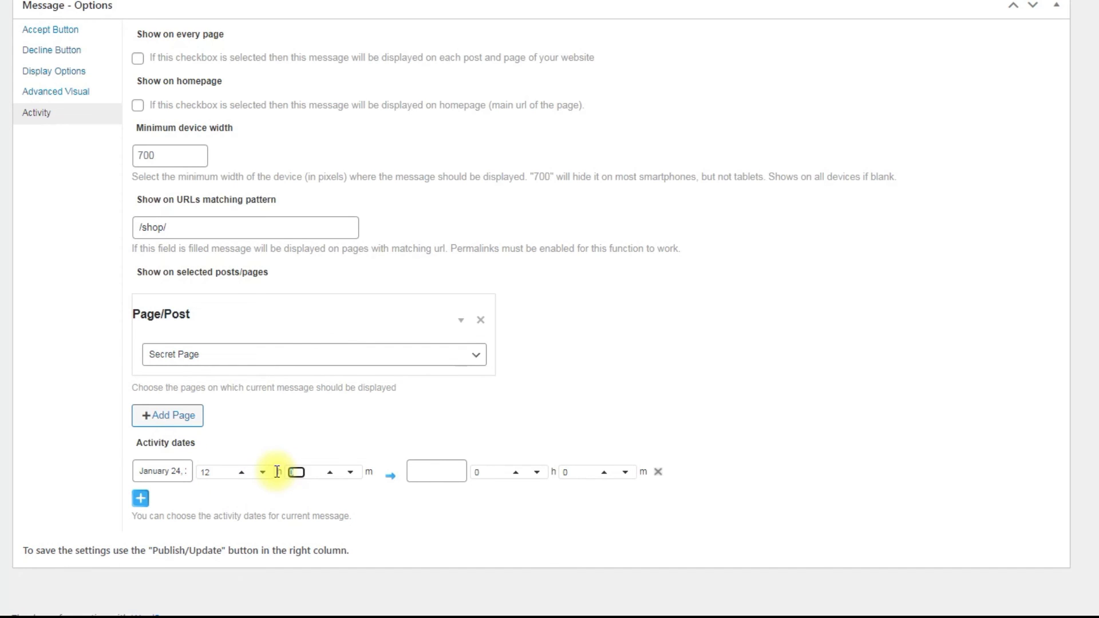
type("35")
Set the date range's end to January 25 at 11:43
left_click(434, 471)
left_click(444, 424)
left_click(481, 473)
type("11")
left_click(561, 472)
type("43")
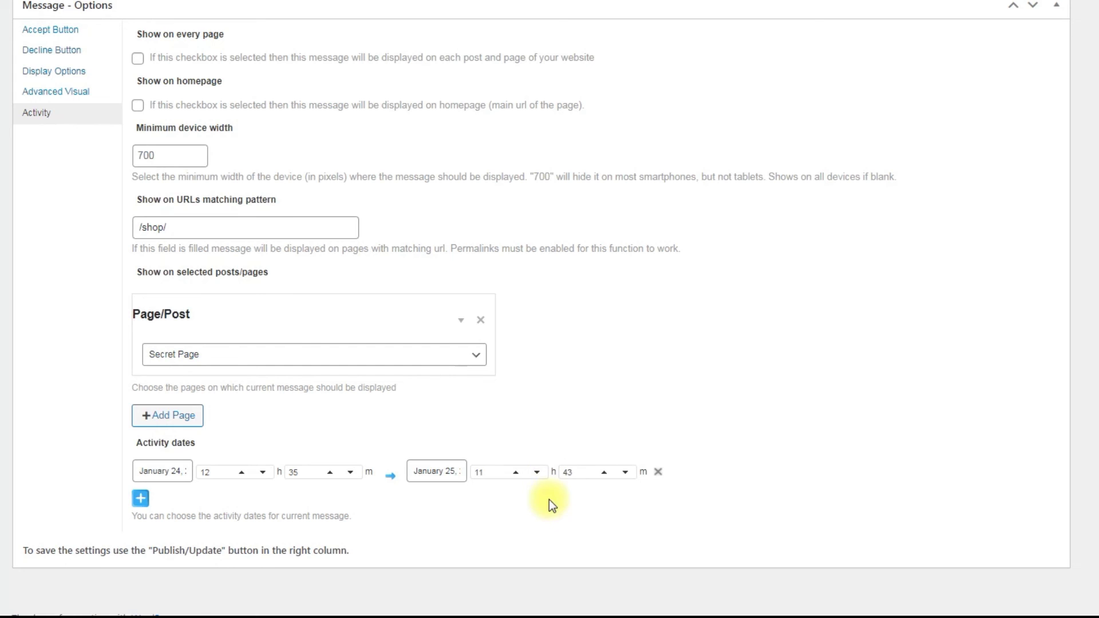
Remove the extra empty date row and publish the Show Disclaimer message
left_click(141, 499)
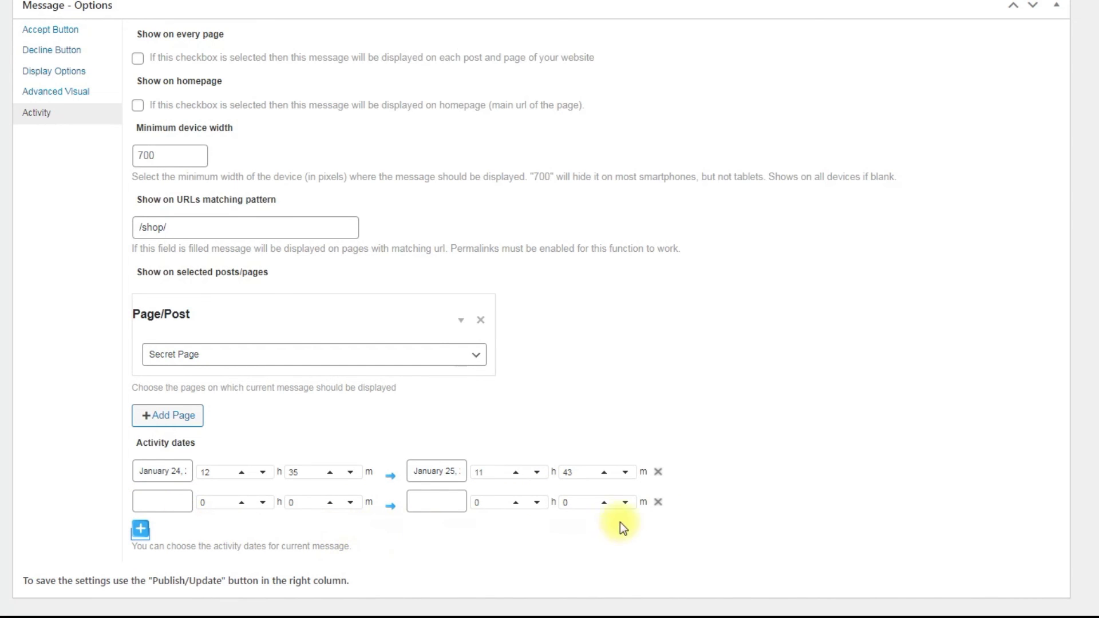
left_click(658, 502)
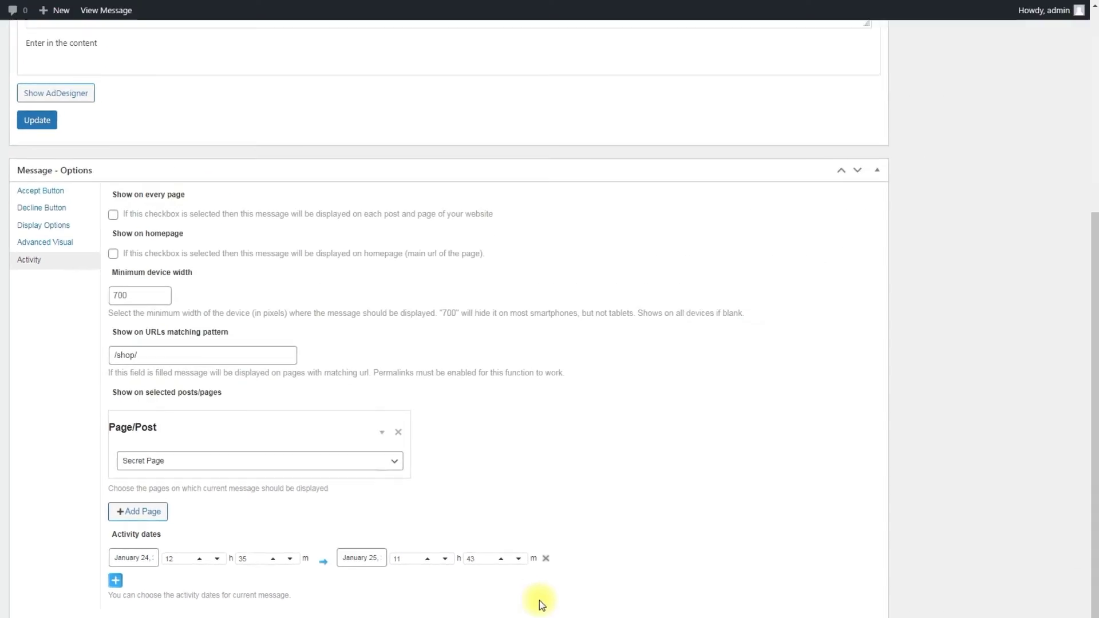
scroll(650, 522, "up", 5)
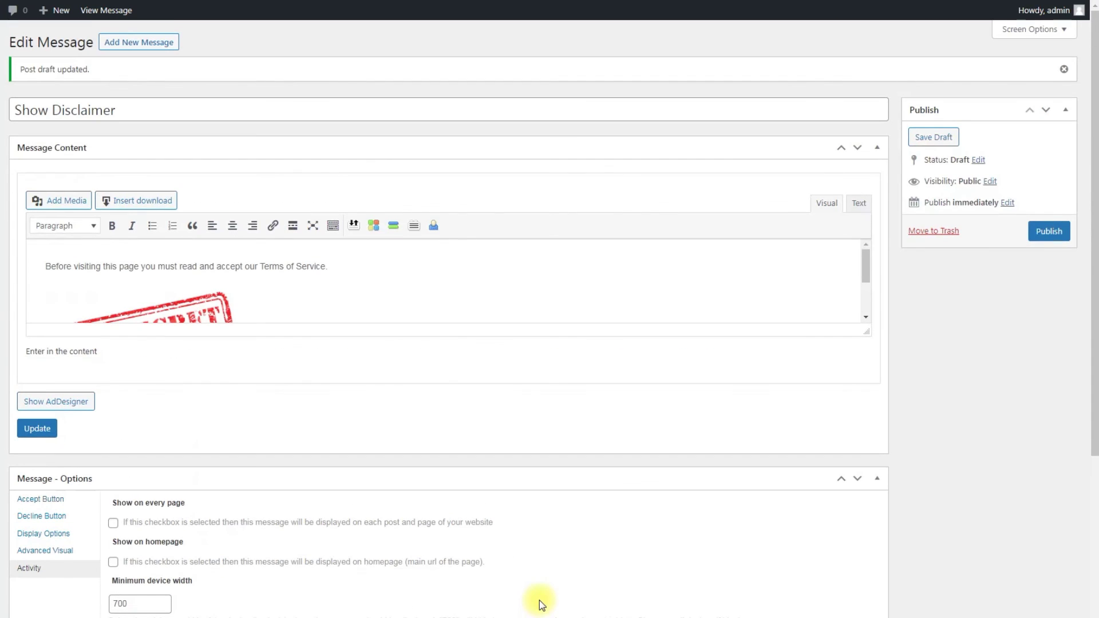
left_click(1042, 234)
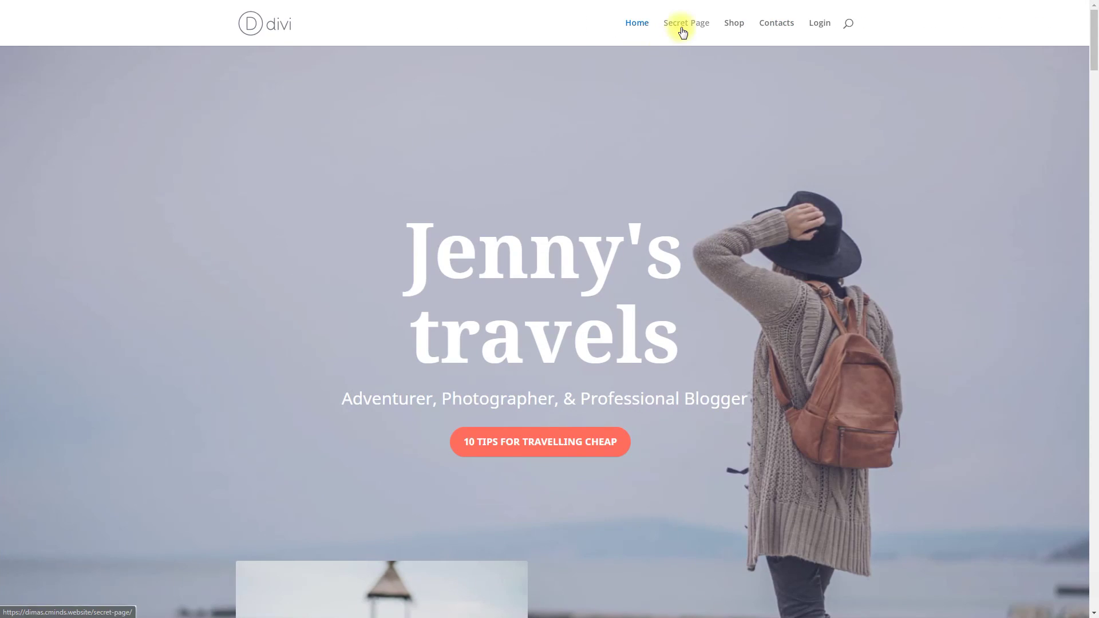
left_click(681, 27)
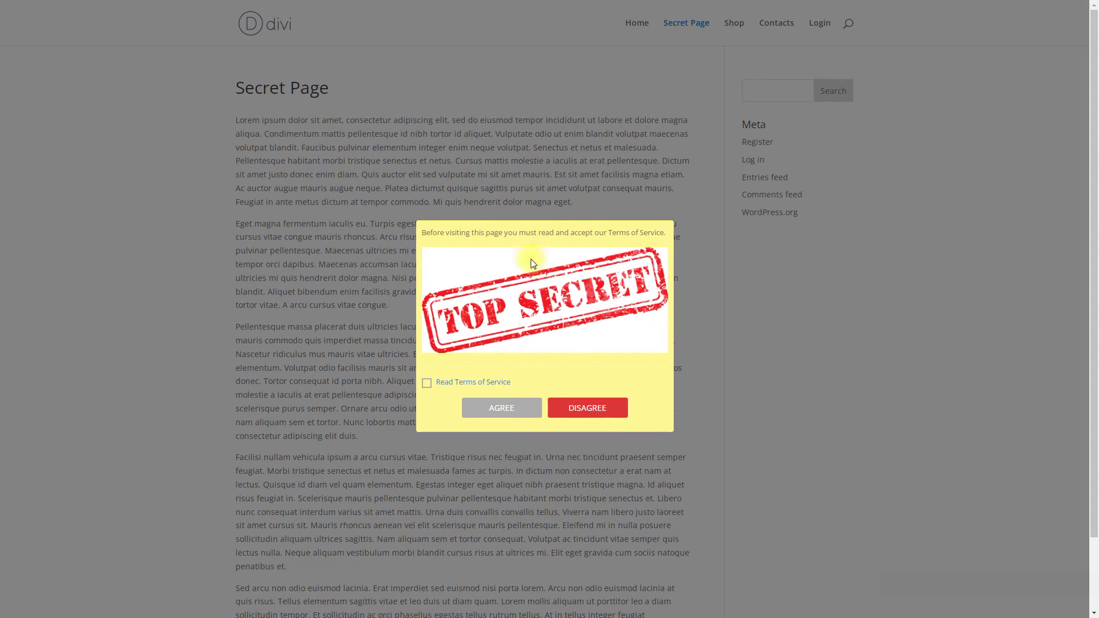
Decline the Top Secret disclaimer once, then reload, tick Read Terms of Service and agree
left_click(574, 408)
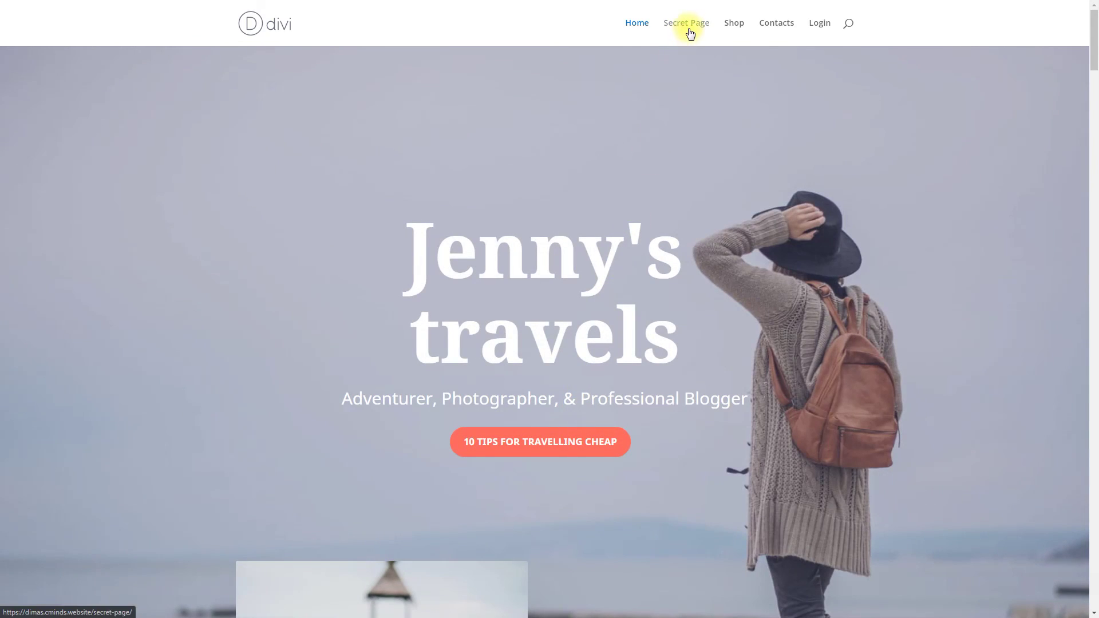
left_click(689, 32)
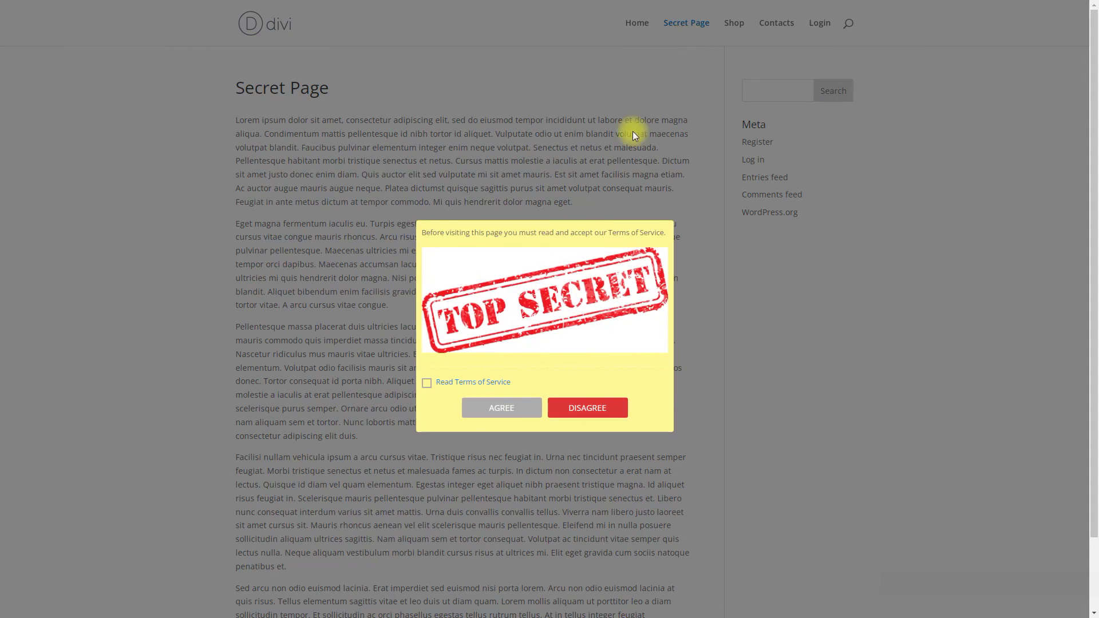
left_click(426, 384)
left_click(501, 410)
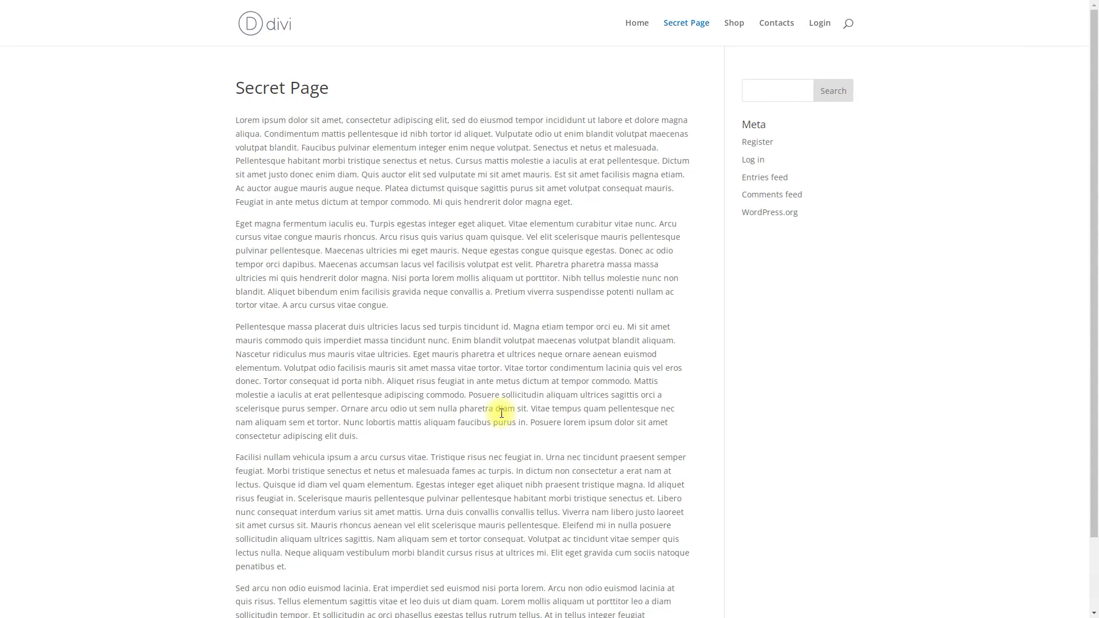